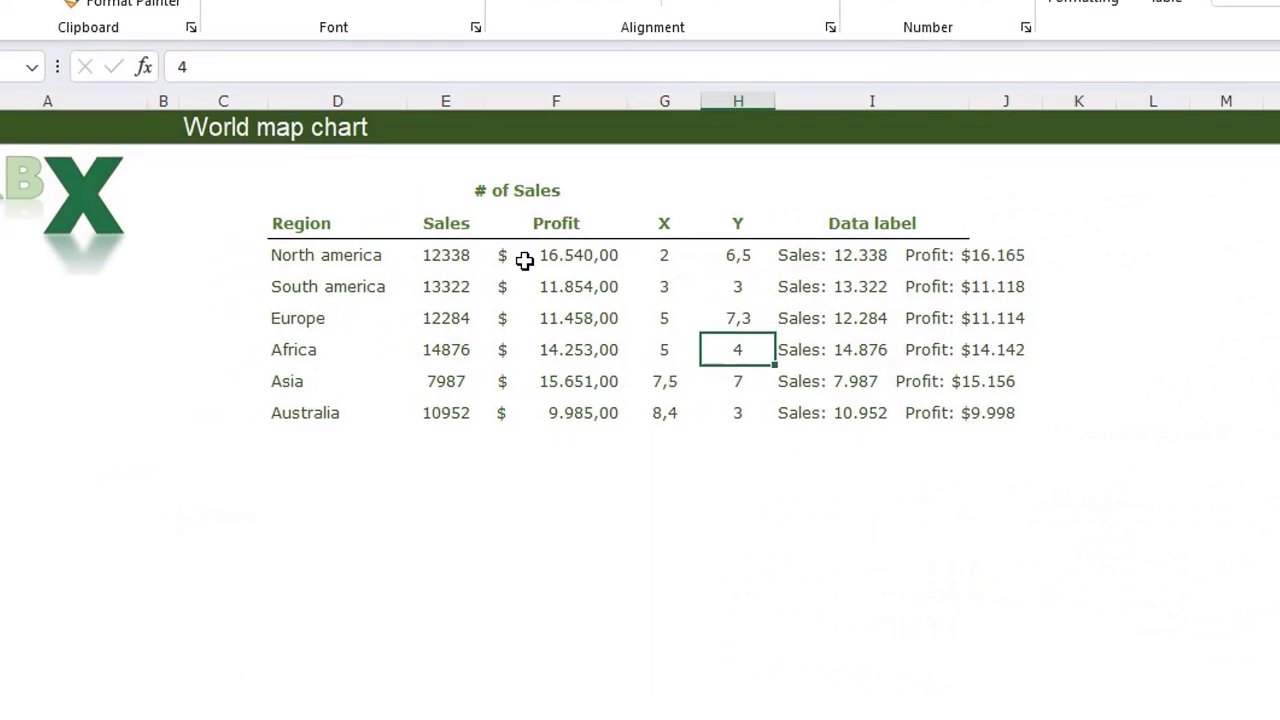
- Select the X, Y and Data label columns, then clear the selection to an empty cell below the table
{"action": "left_click_drag", "start_coordinate": [457, 257], "coordinate": [576, 257]}
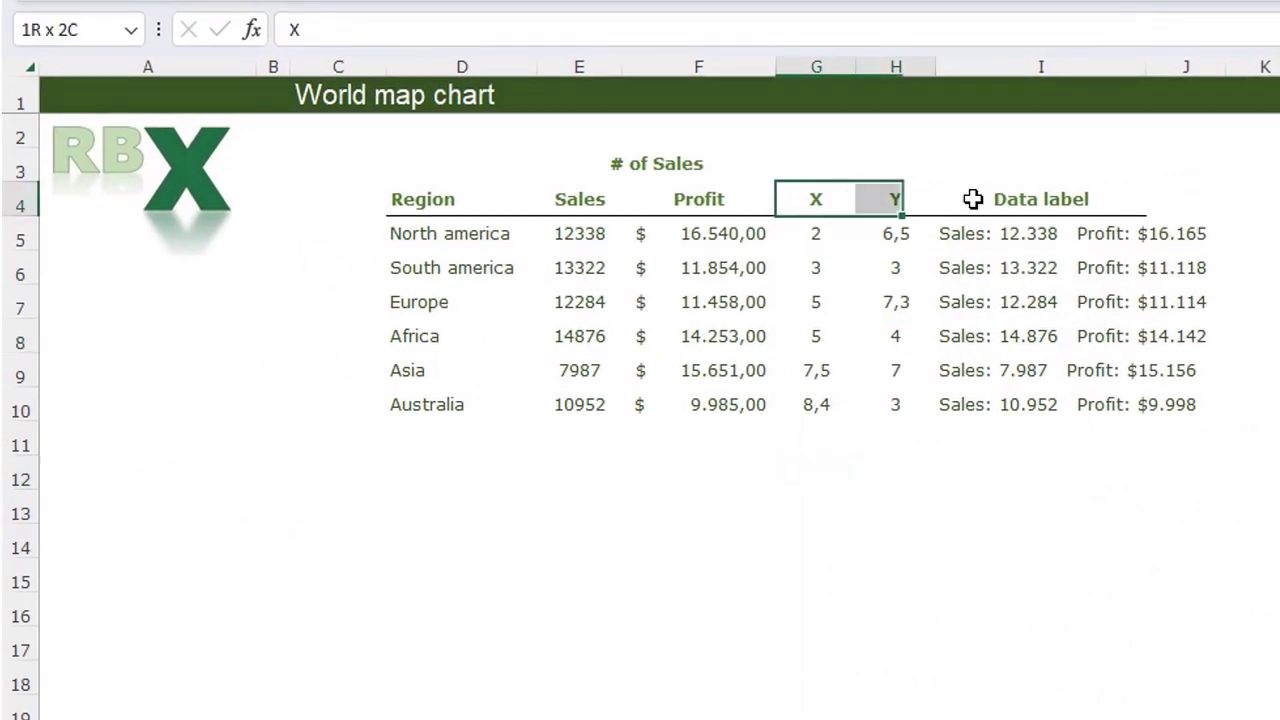
{"action": "left_click_drag", "start_coordinate": [973, 199], "coordinate": [1111, 400]}
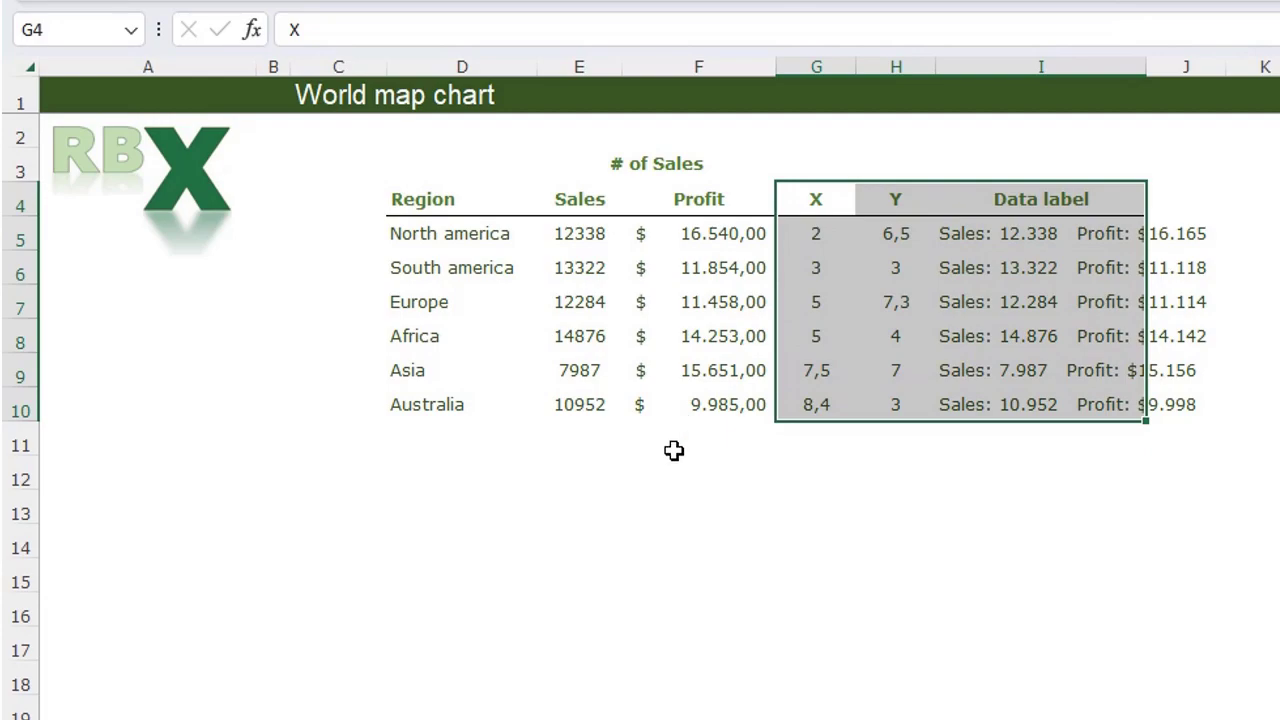
{"action": "left_click", "coordinate": [655, 499]}
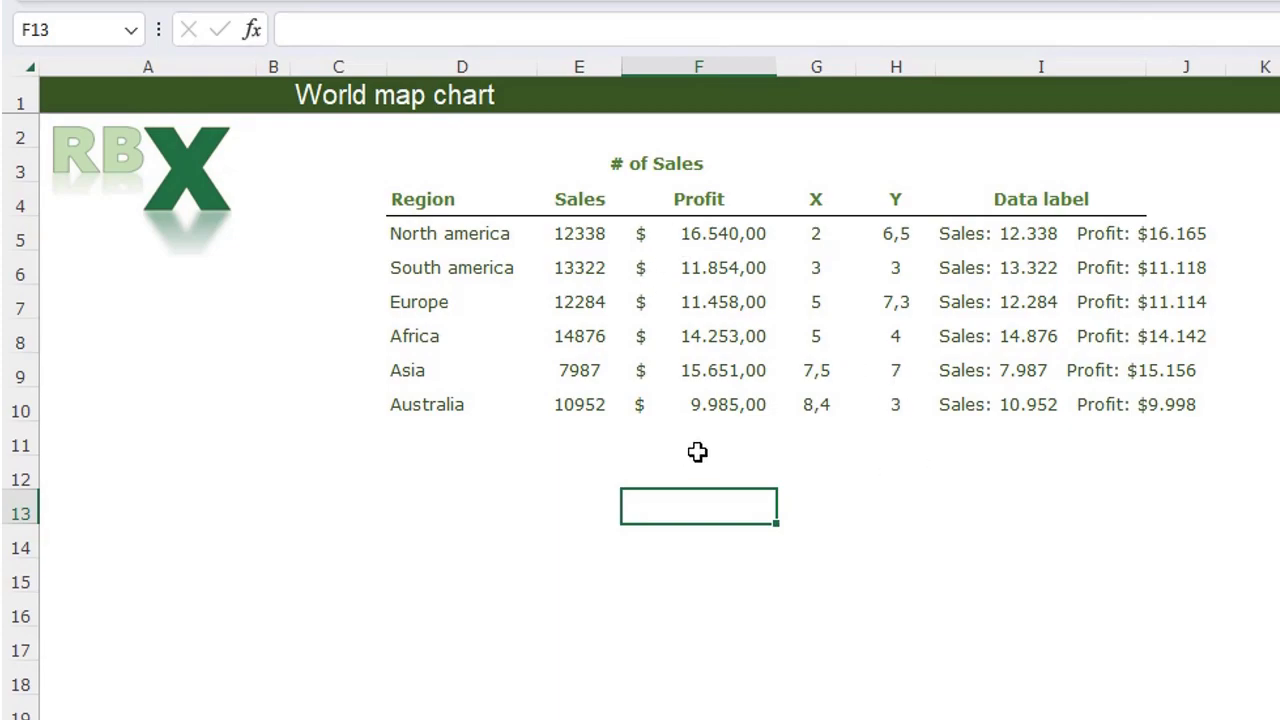
{"action": "left_click", "coordinate": [640, 645]}
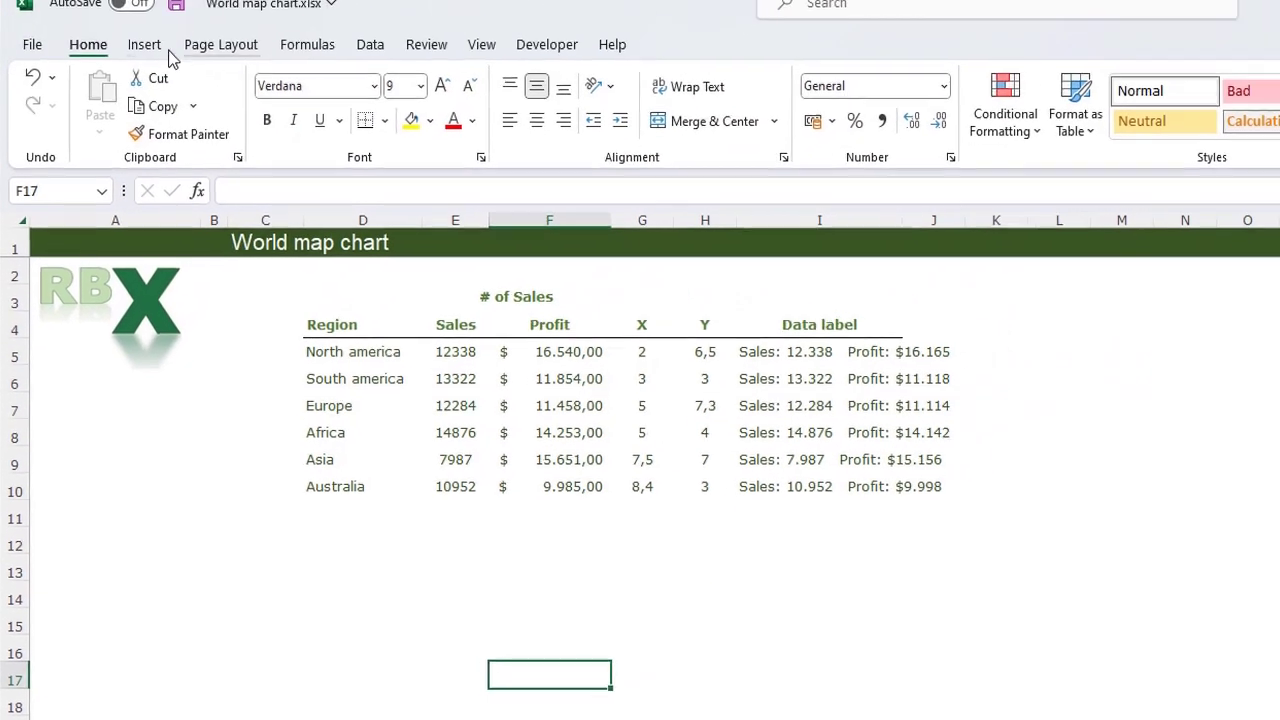
- Insert an empty plain Scatter chart, move it just under the sales table and enlarge it
{"action": "left_click", "coordinate": [141, 67]}
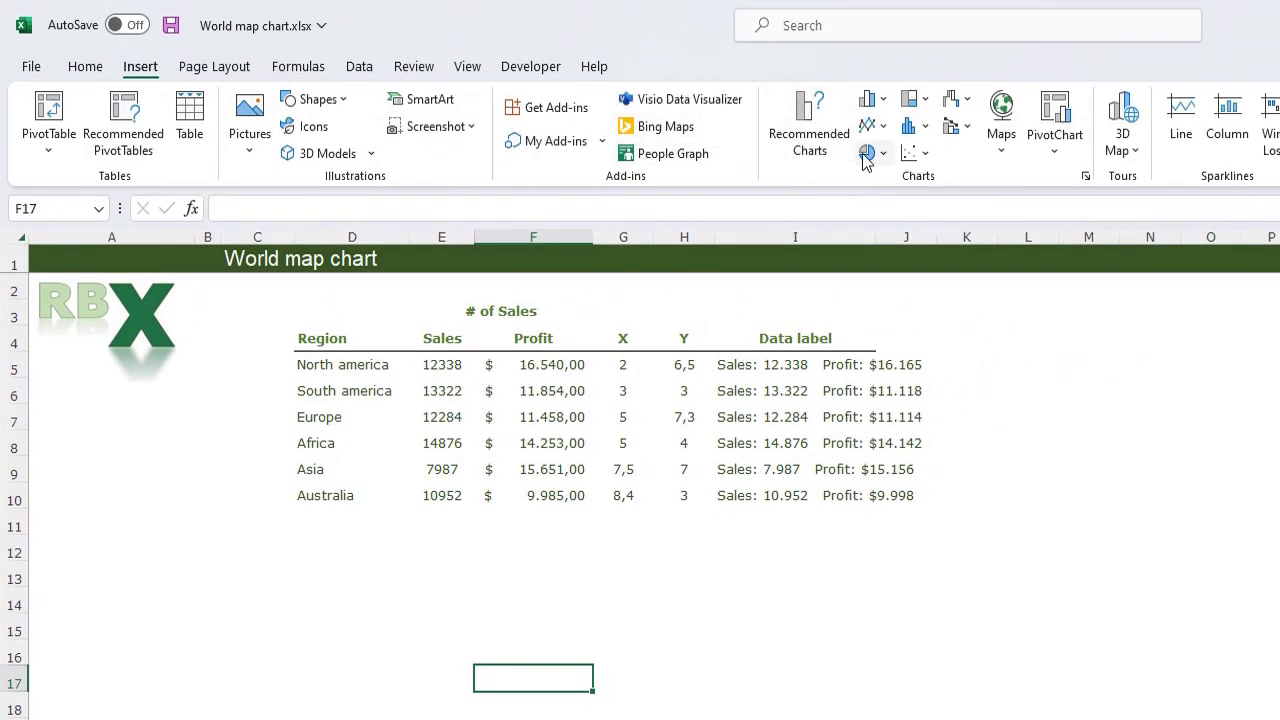
{"action": "left_click", "coordinate": [930, 154]}
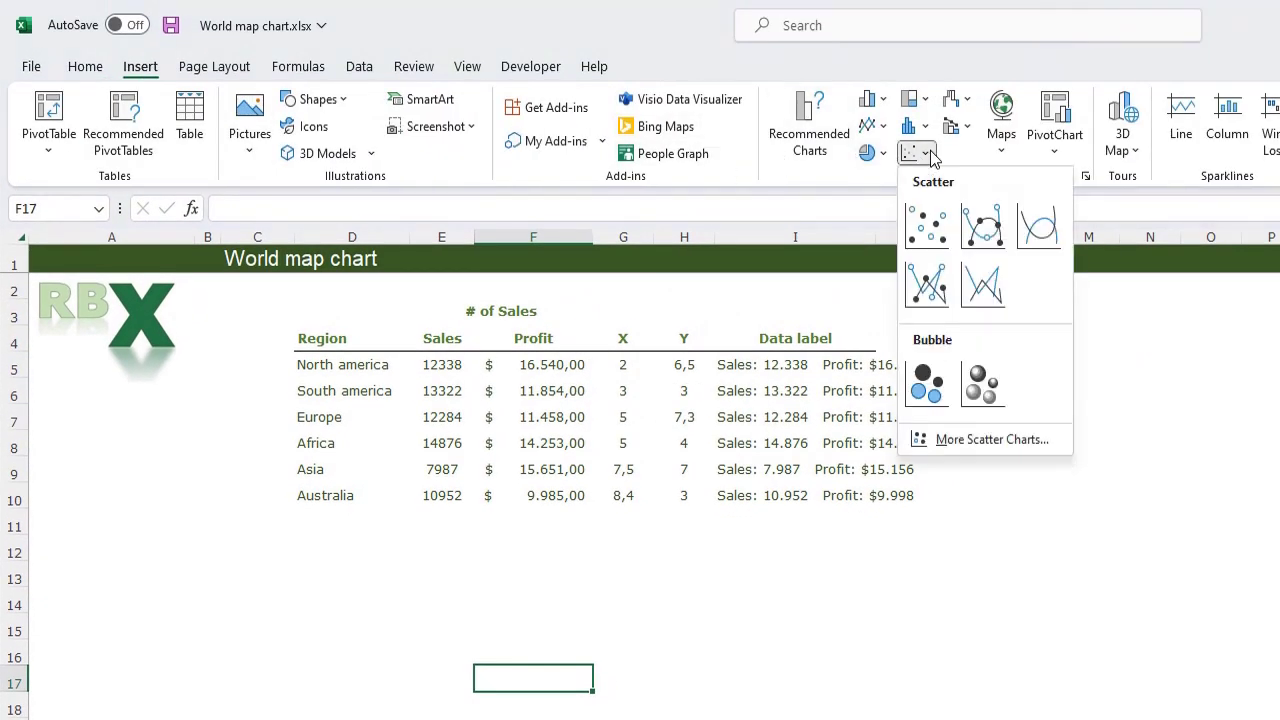
{"action": "left_click", "coordinate": [925, 228]}
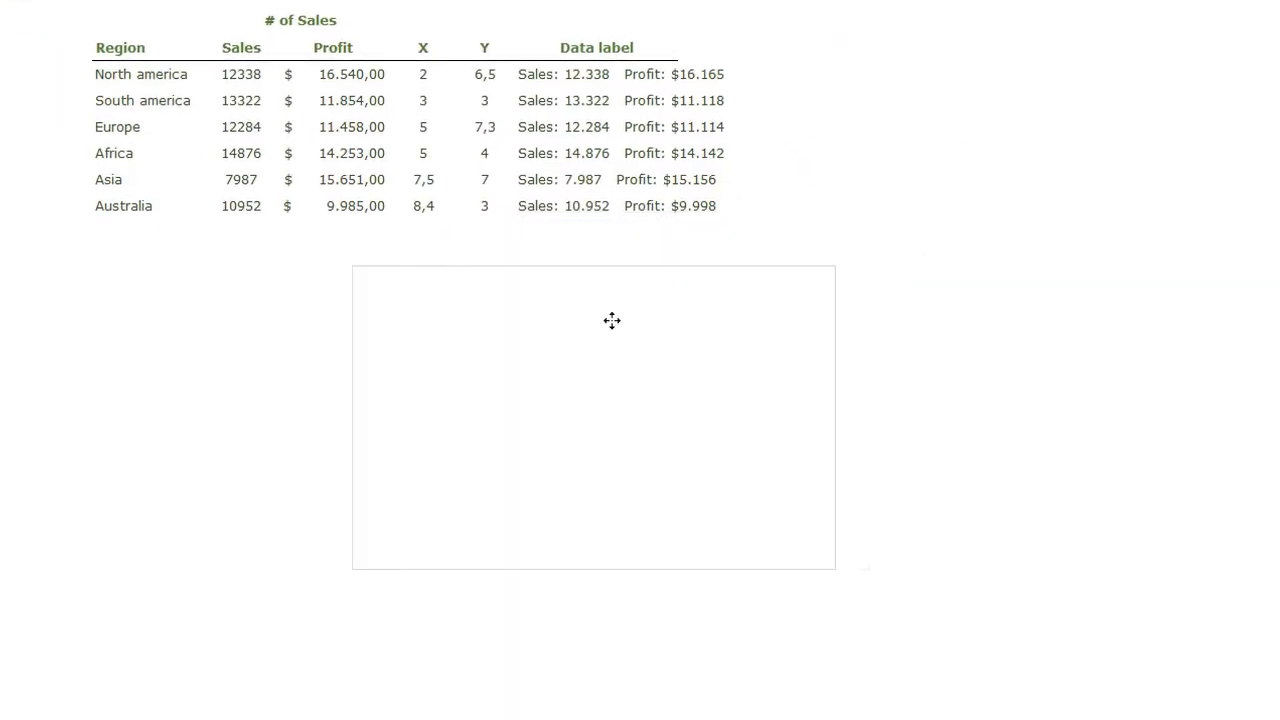
{"action": "left_click_drag", "start_coordinate": [612, 320], "coordinate": [497, 294]}
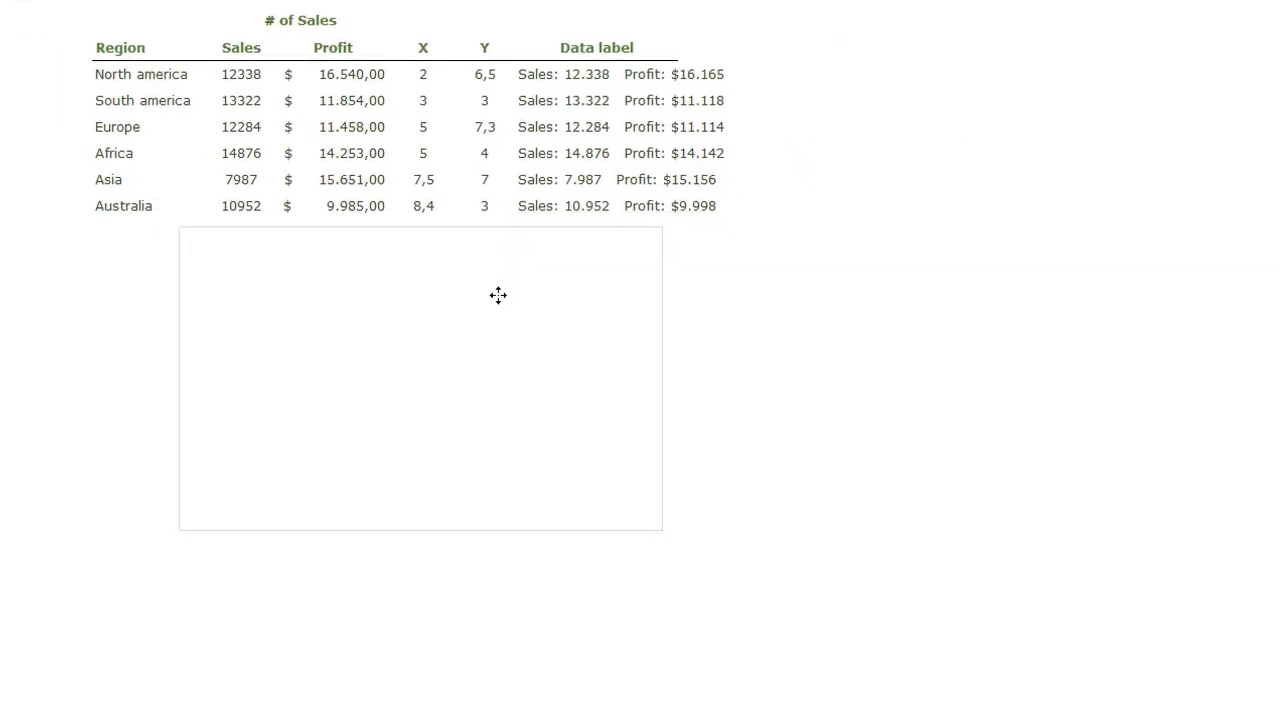
{"action": "left_click_drag", "start_coordinate": [660, 533], "coordinate": [846, 665]}
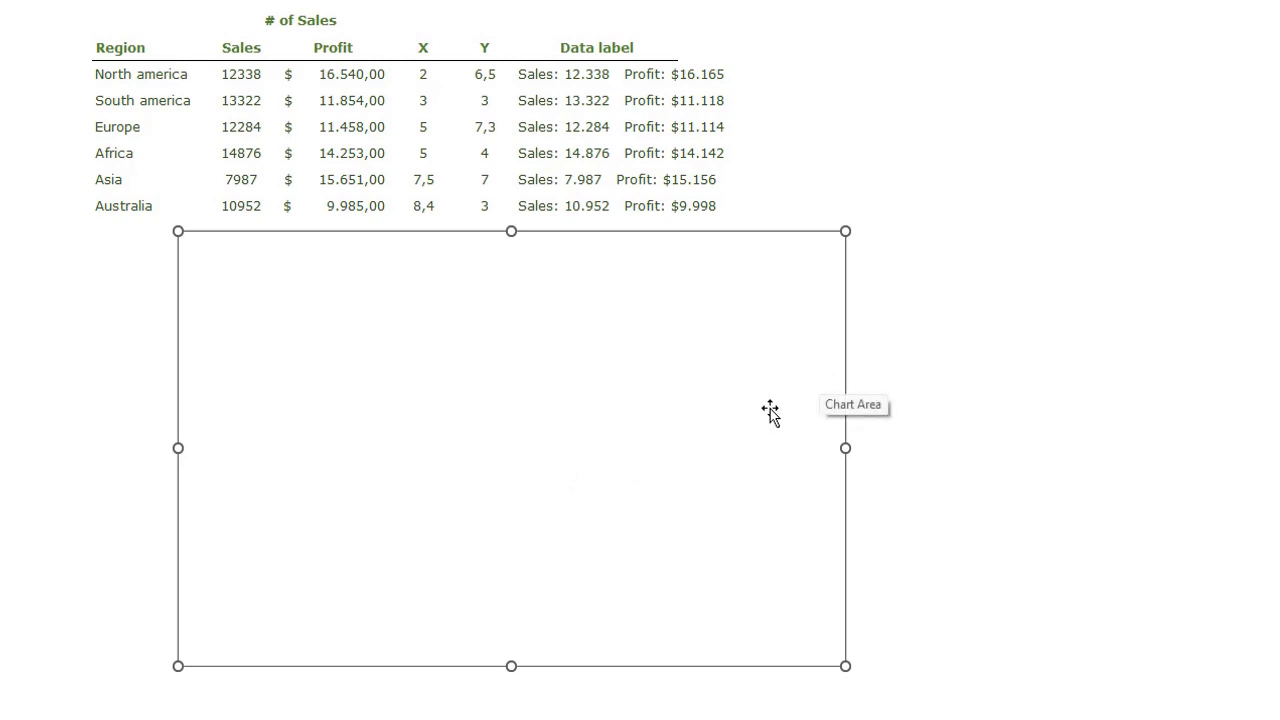
- Give the chart area a world map picture fill via Ctrl+1, then drag its bottom edge up slightly
{"action": "left_click", "coordinate": [578, 362]}
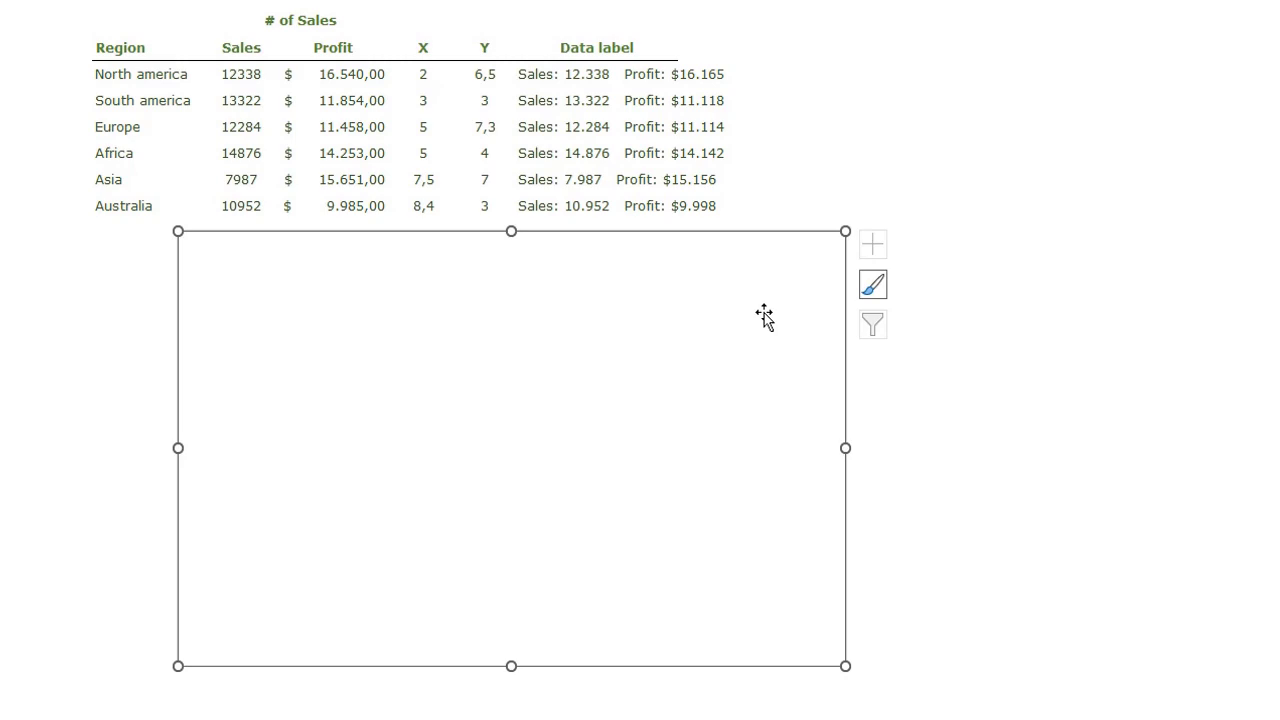
{"action": "key", "text": "ctrl+1"}
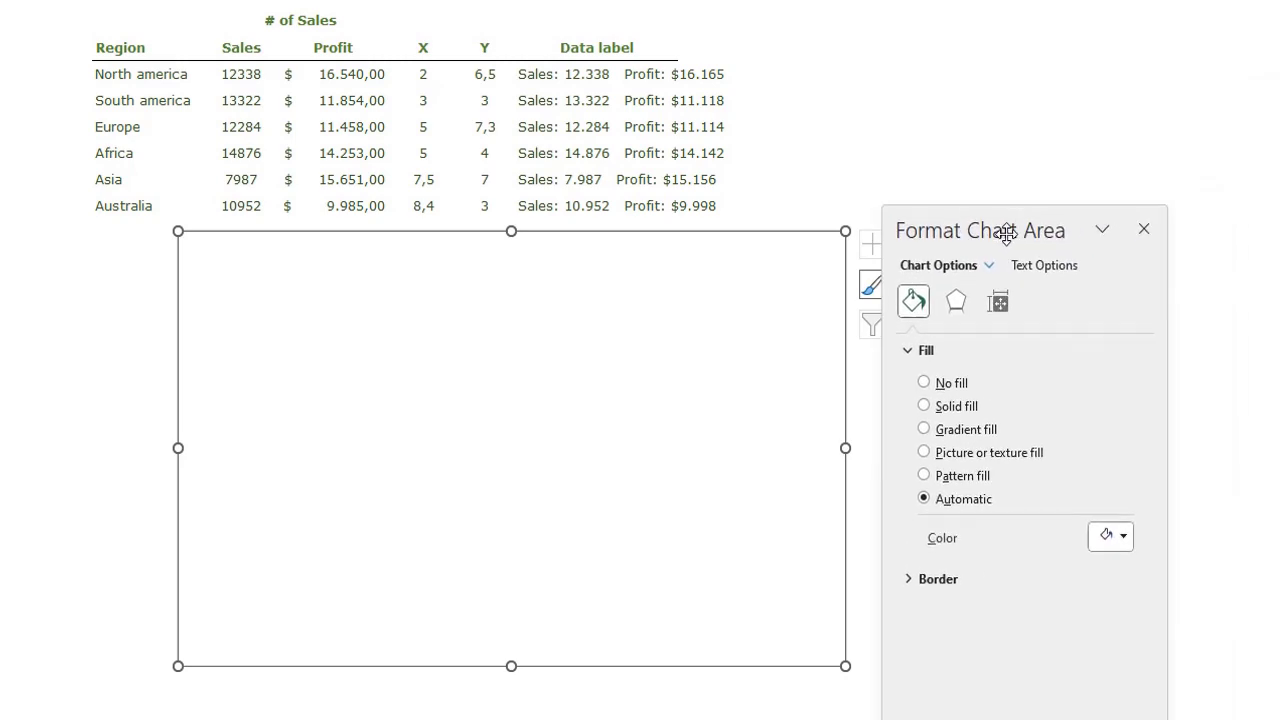
{"action": "left_click_drag", "start_coordinate": [1005, 233], "coordinate": [978, 210]}
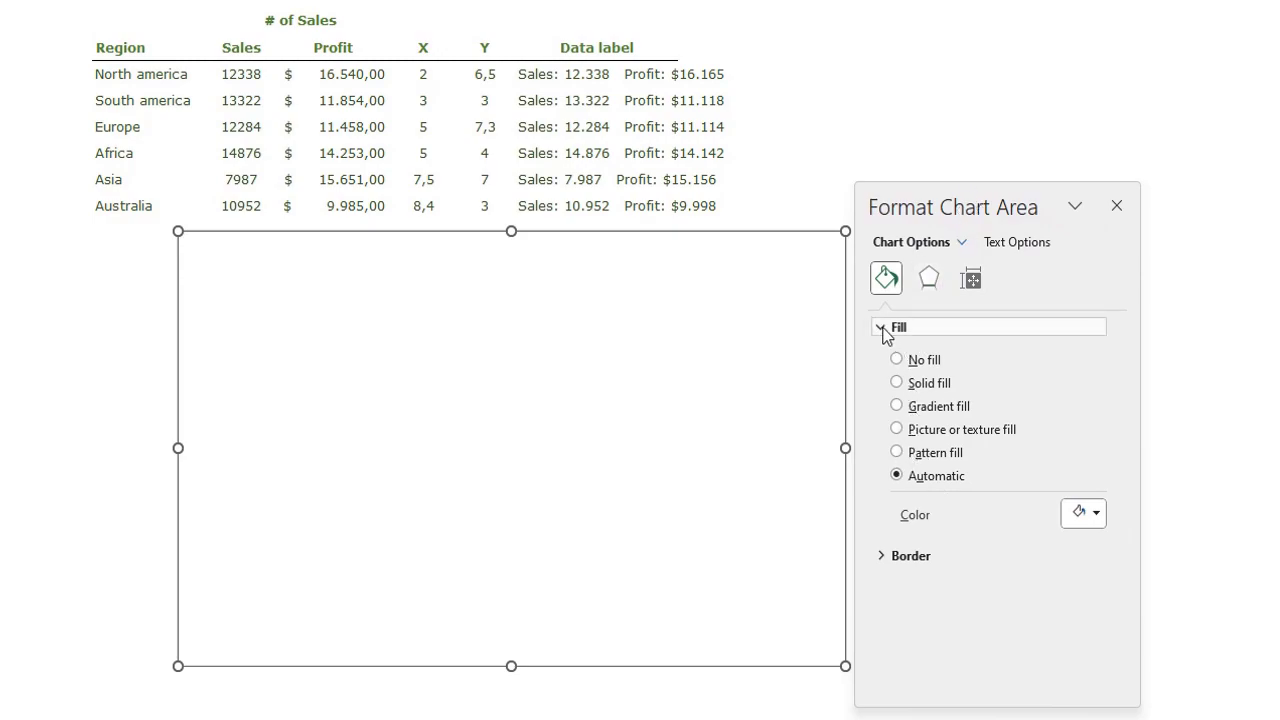
{"action": "left_click", "coordinate": [946, 440]}
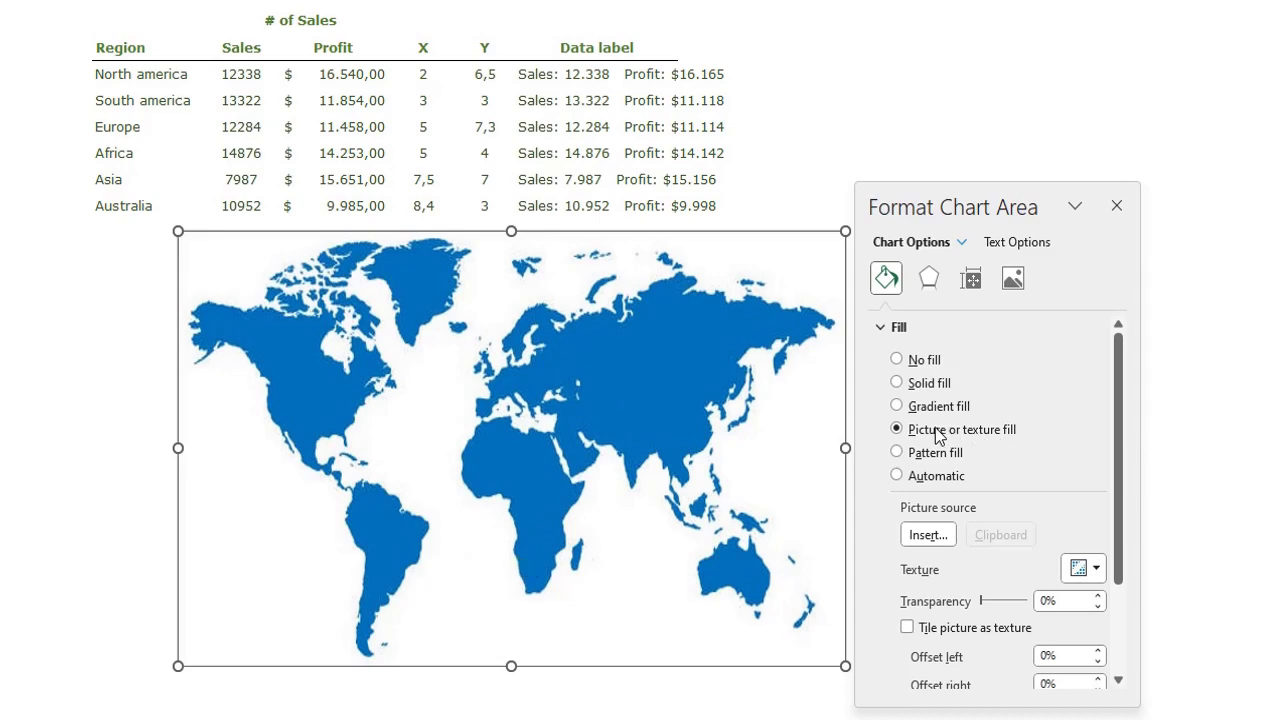
{"action": "left_click", "coordinate": [930, 540]}
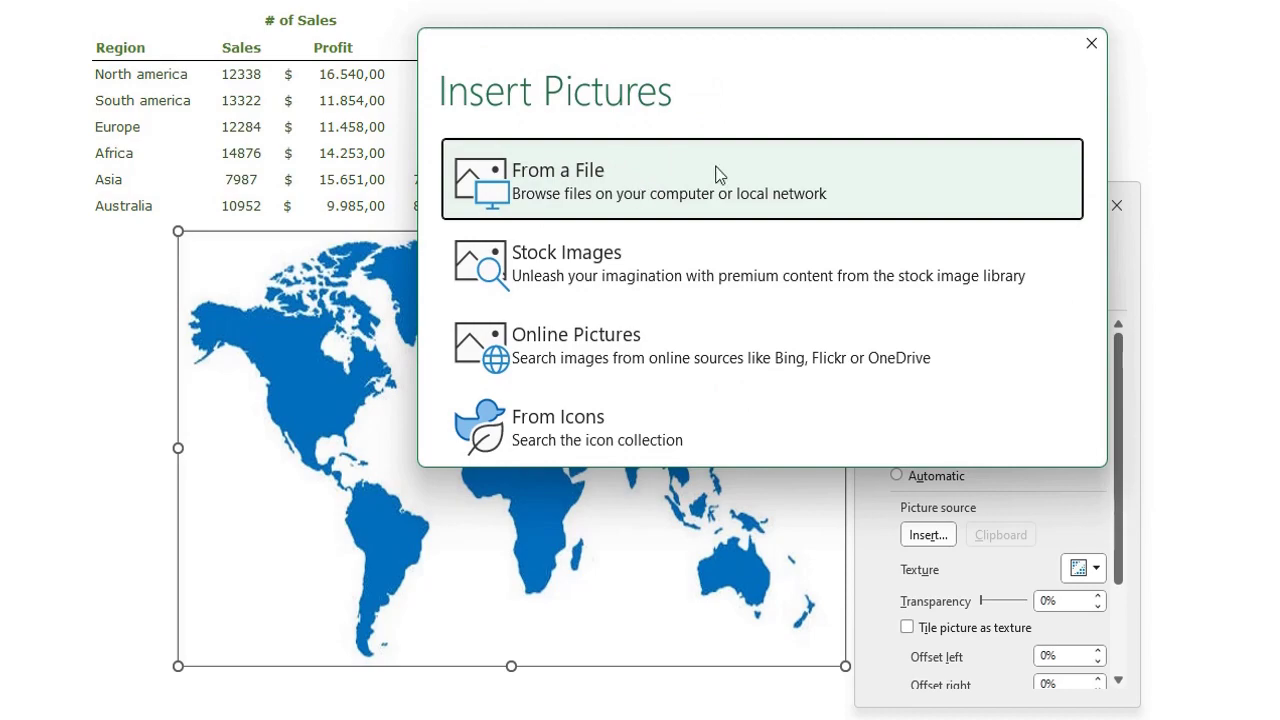
{"action": "left_click", "coordinate": [1090, 46]}
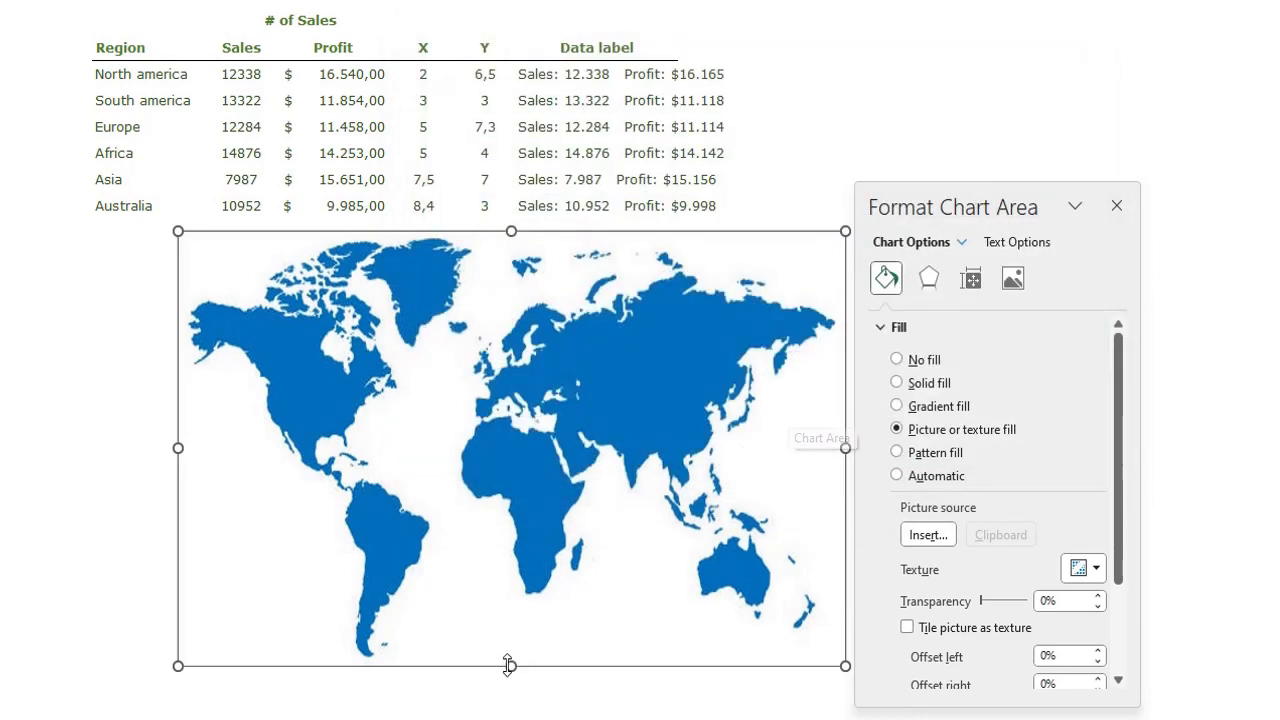
{"action": "left_click_drag", "start_coordinate": [508, 665], "coordinate": [512, 614]}
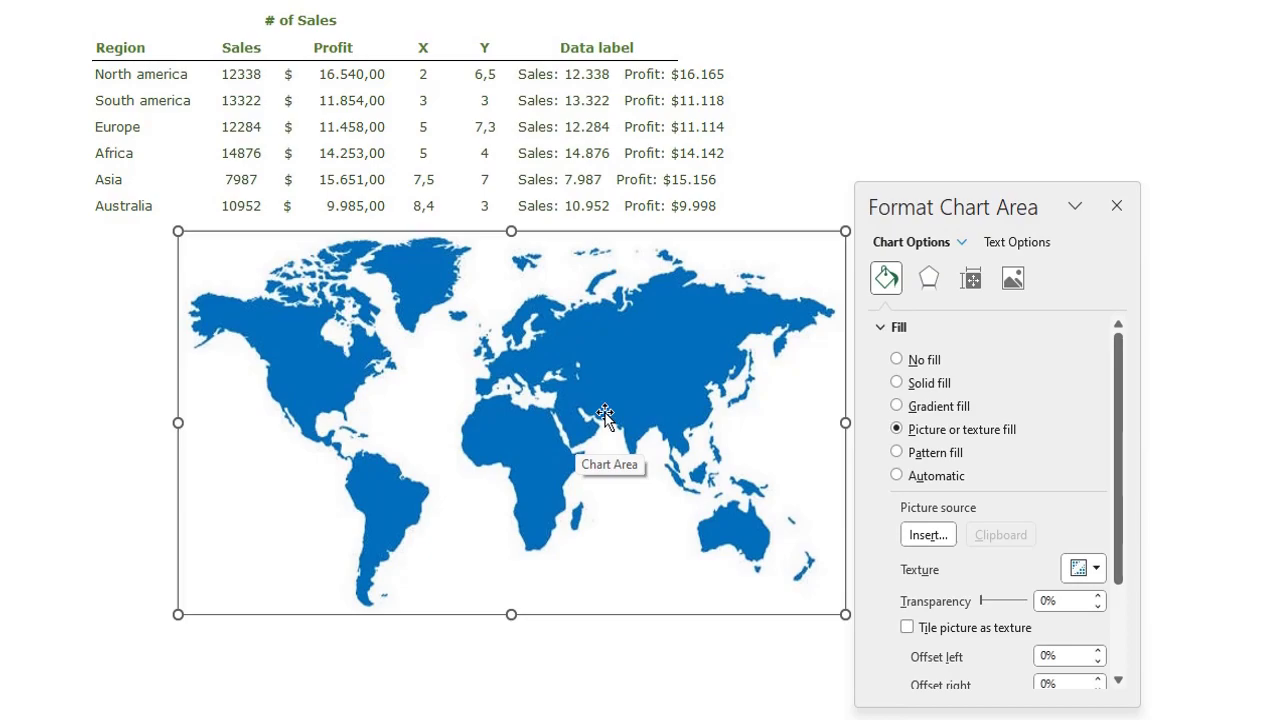
- Add a 'Sales' series through Select Data with X values G5:G10 and Y values H5:H10
{"action": "left_click", "coordinate": [1119, 207]}
{"action": "right_click", "coordinate": [443, 384]}
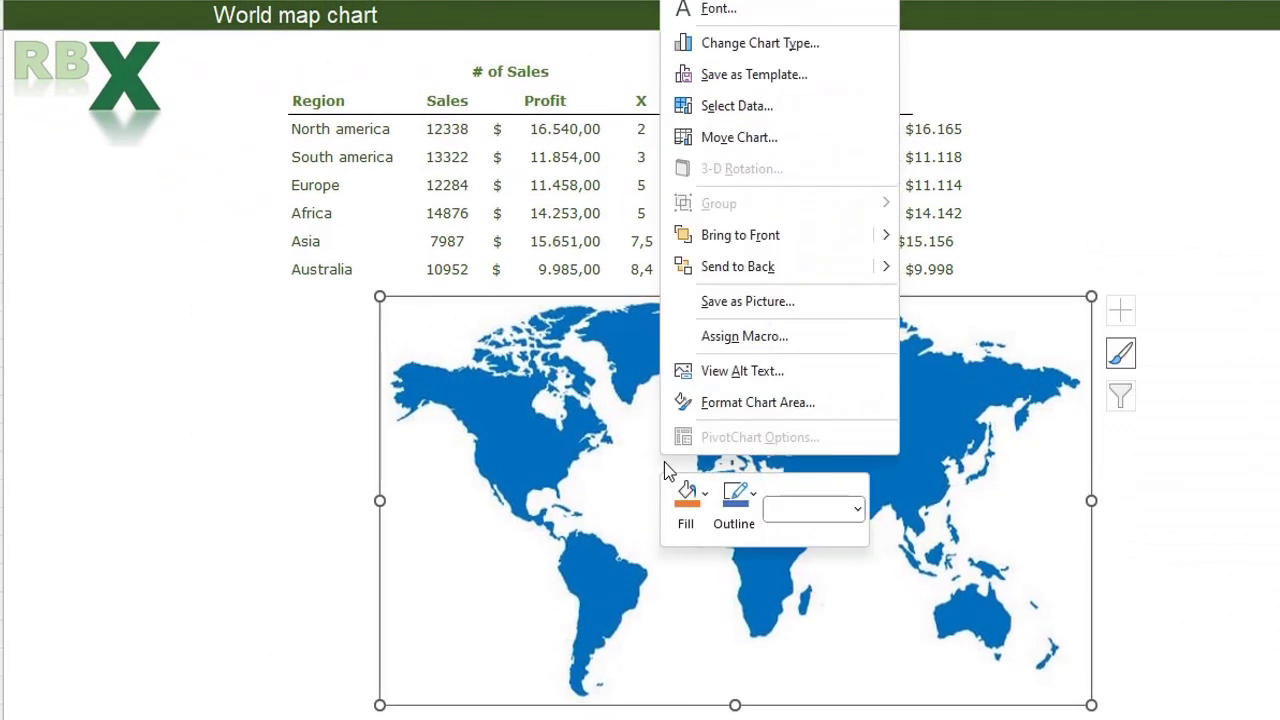
{"action": "left_click", "coordinate": [739, 110]}
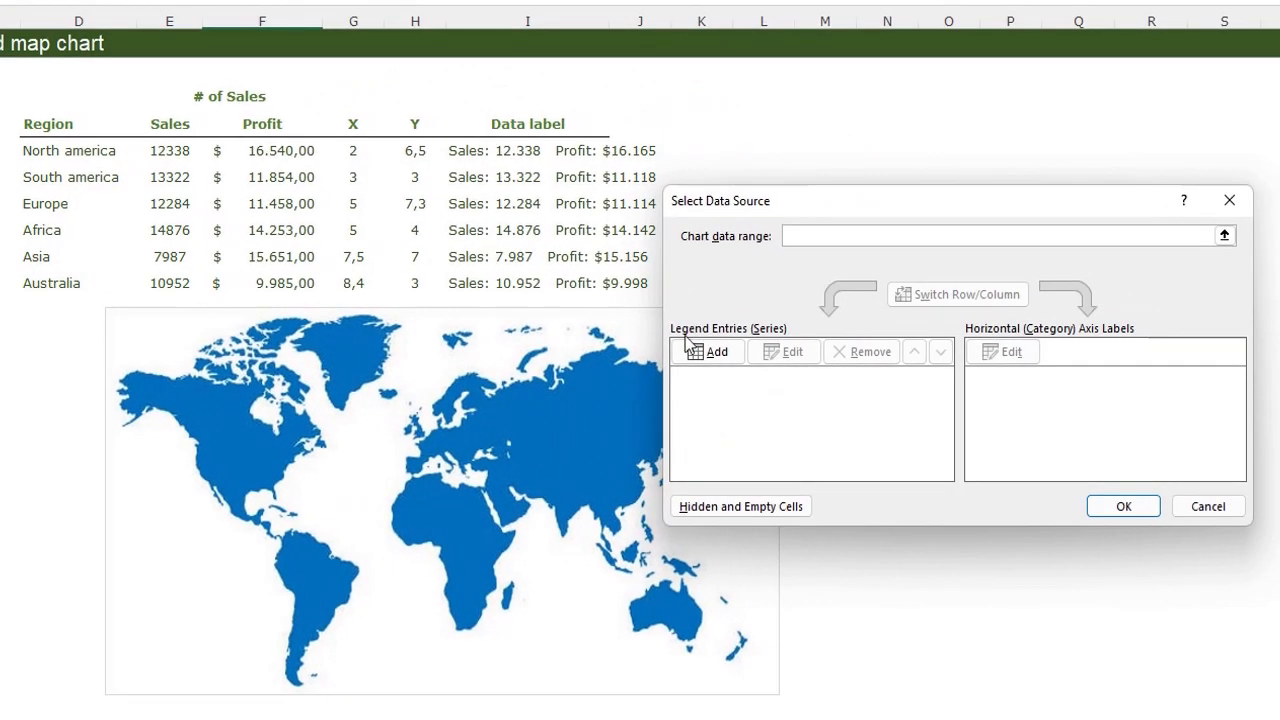
{"action": "left_click", "coordinate": [706, 352]}
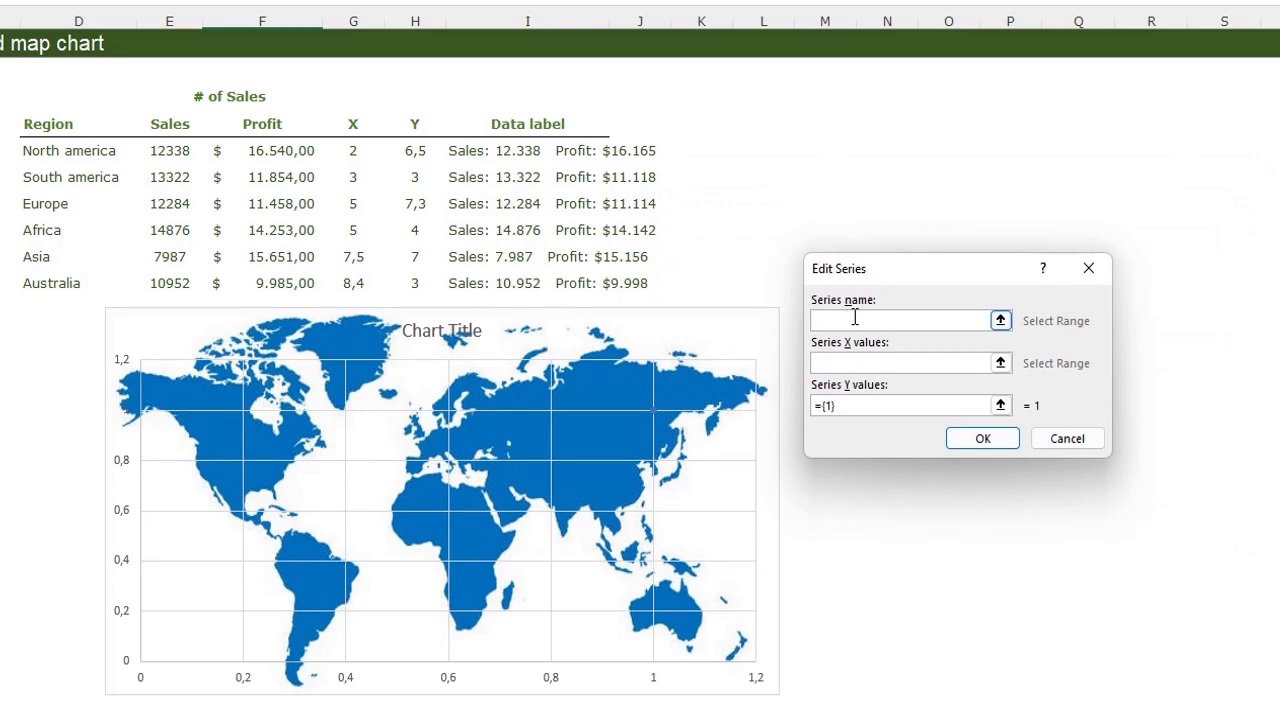
{"action": "left_click", "coordinate": [170, 124]}
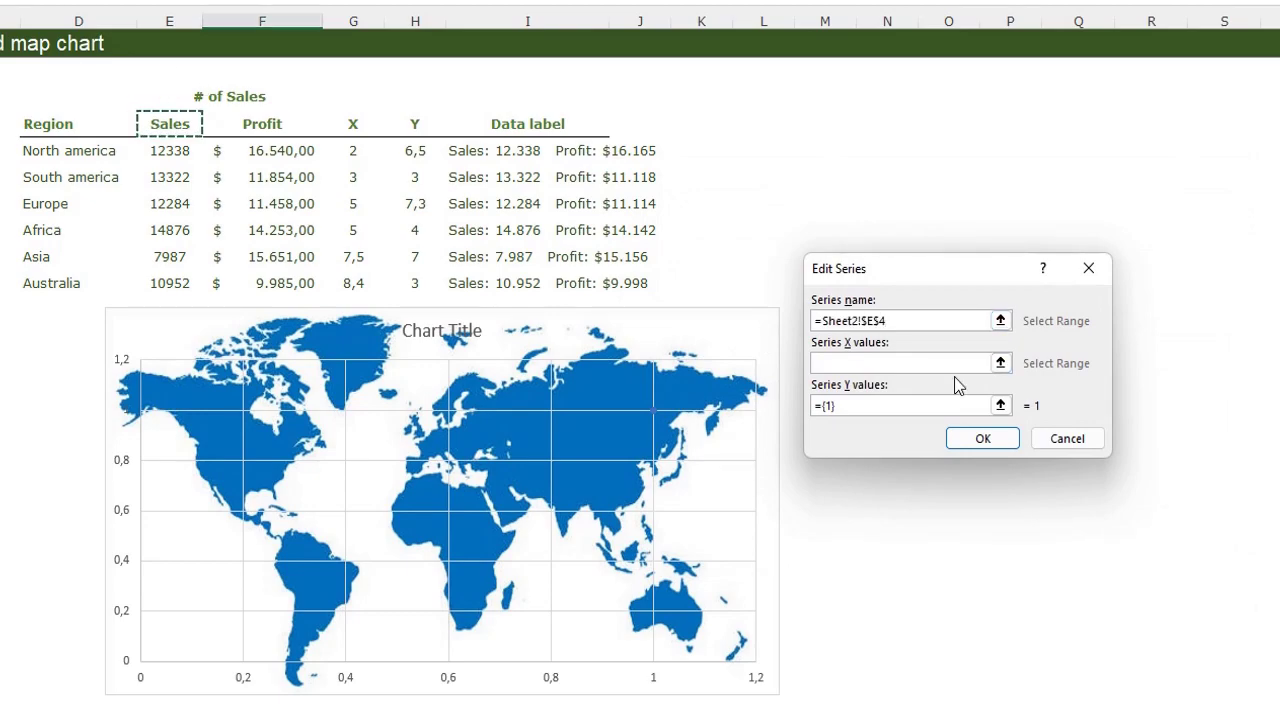
{"action": "left_click", "coordinate": [873, 362]}
{"action": "left_click_drag", "start_coordinate": [352, 150], "coordinate": [352, 285]}
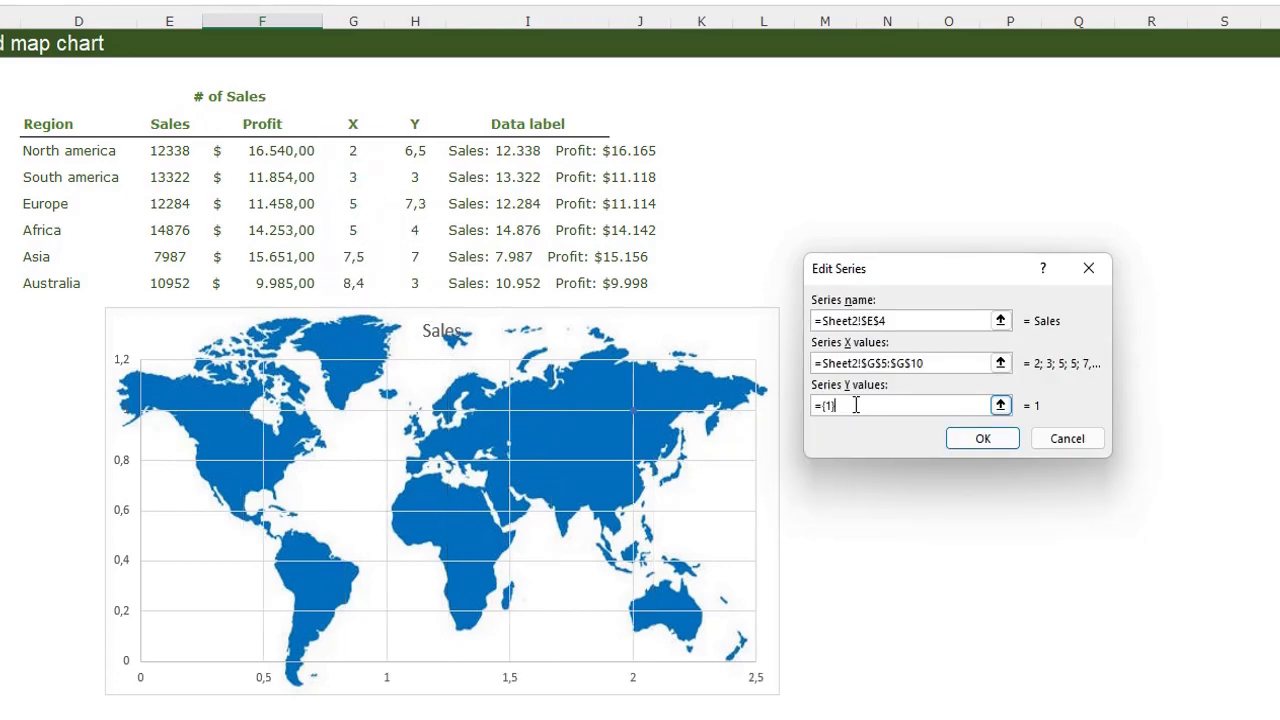
{"action": "left_click_drag", "start_coordinate": [860, 405], "coordinate": [788, 404]}
{"action": "left_click_drag", "start_coordinate": [410, 152], "coordinate": [409, 275]}
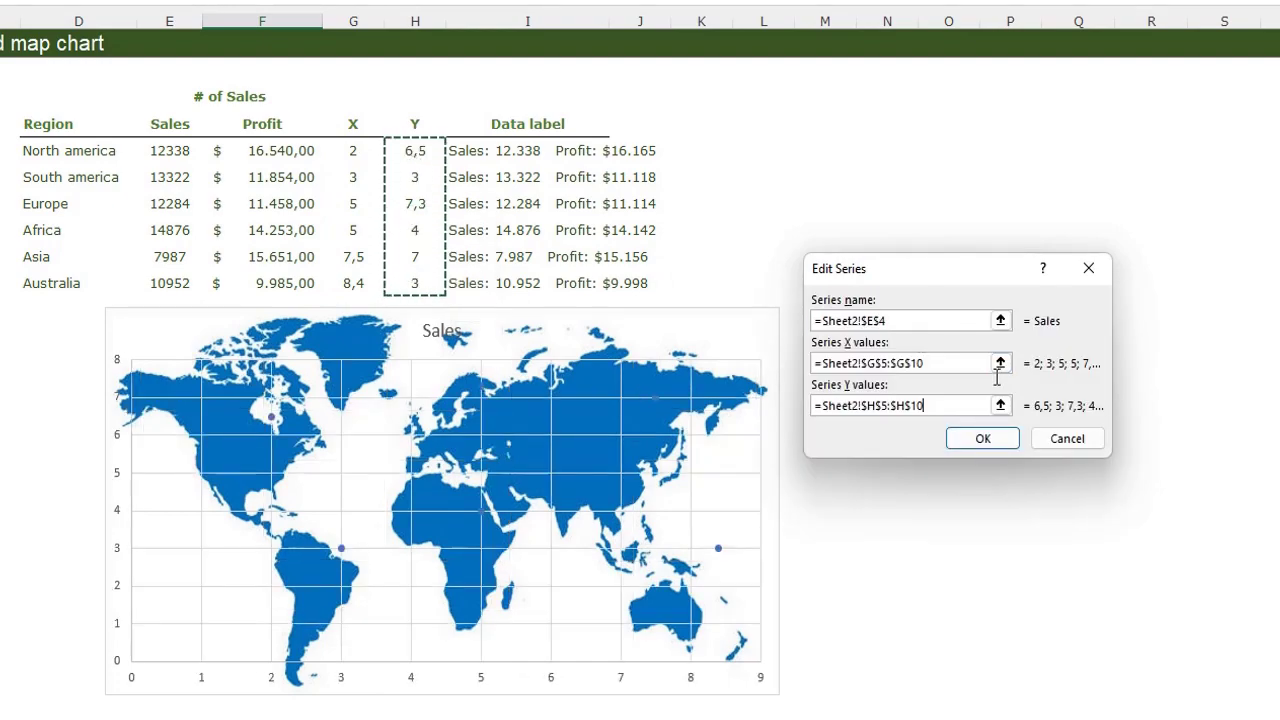
{"action": "left_click", "coordinate": [983, 440]}
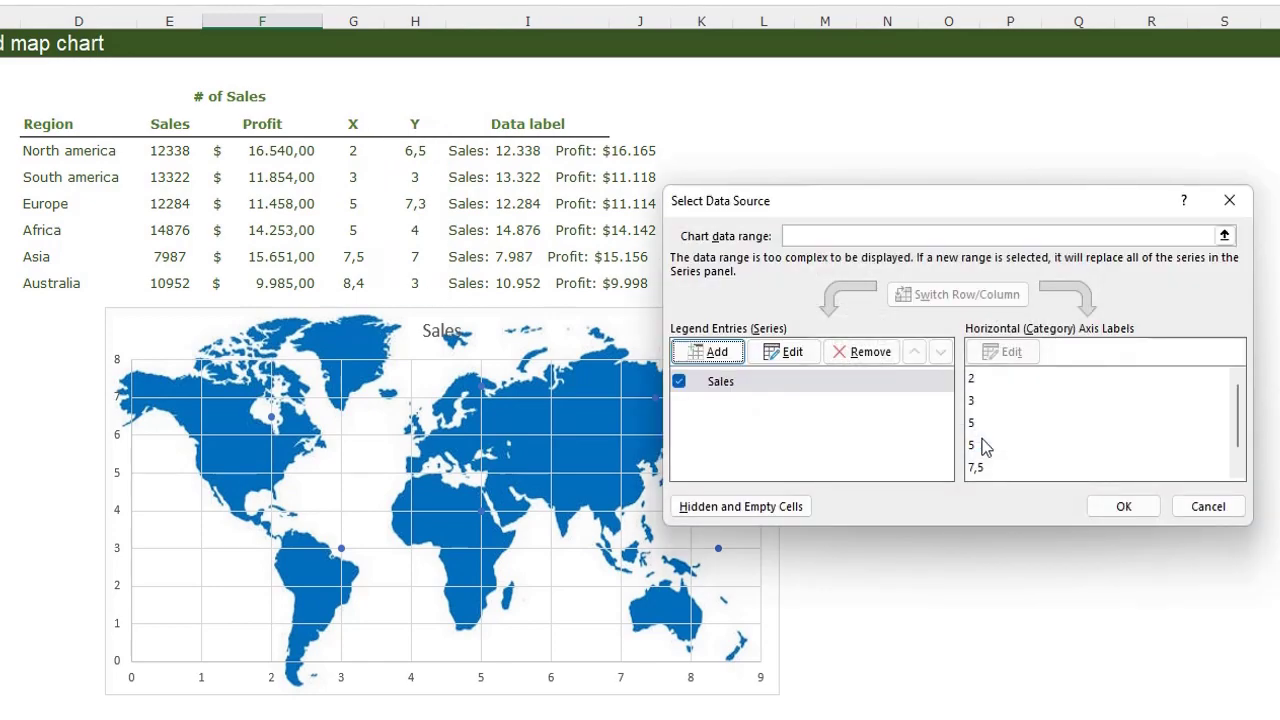
{"action": "left_click", "coordinate": [1123, 506]}
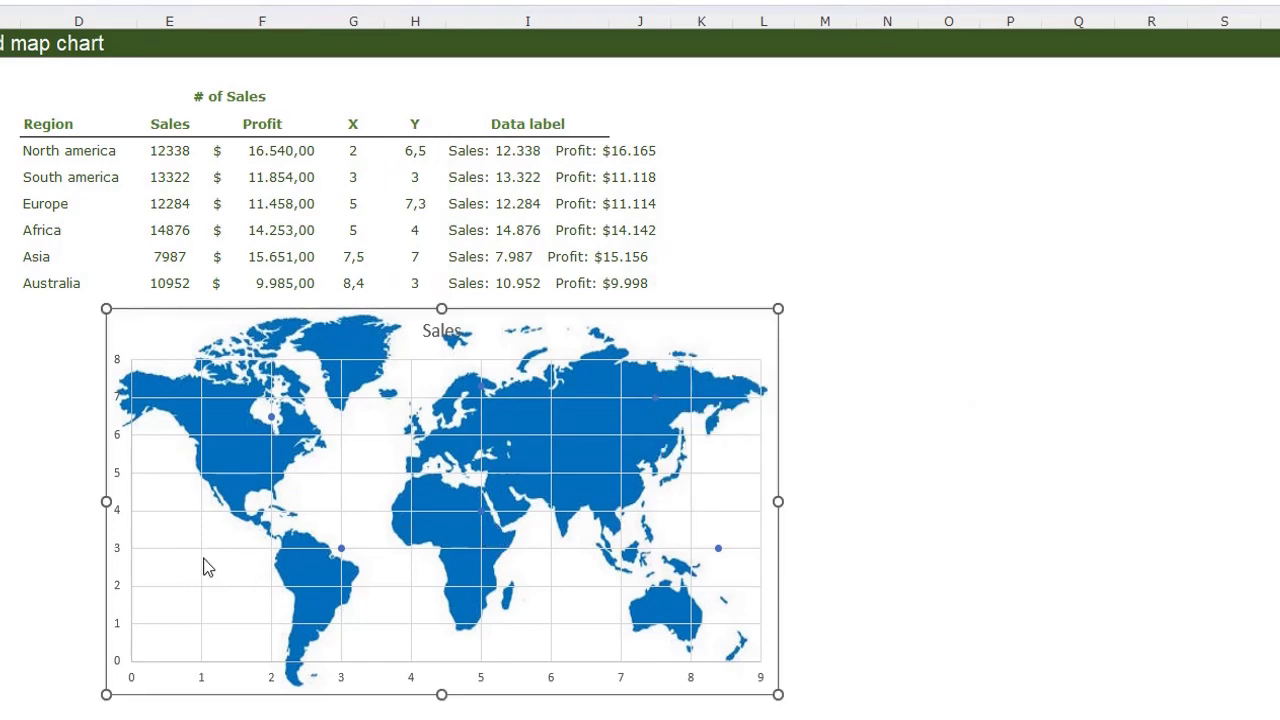
- Select the map chart's vertical and horizontal gridlines and delete them
{"action": "left_click", "coordinate": [203, 576]}
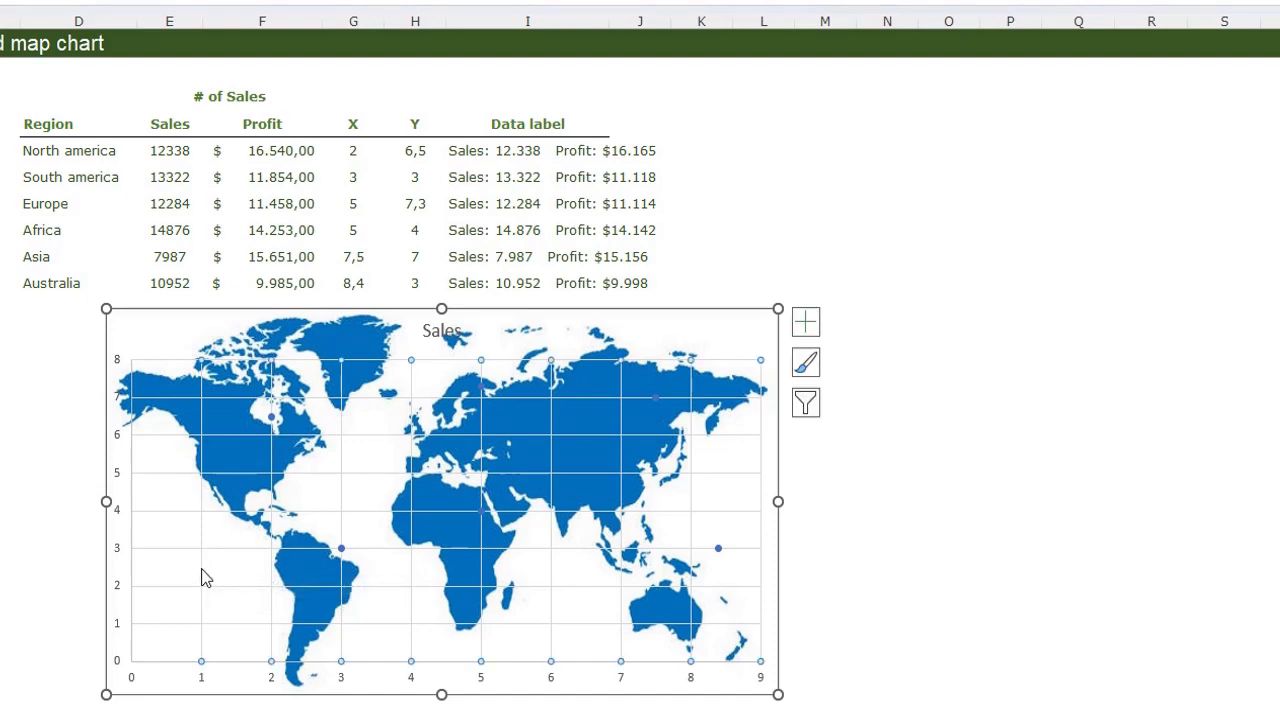
{"action": "left_click", "coordinate": [202, 584]}
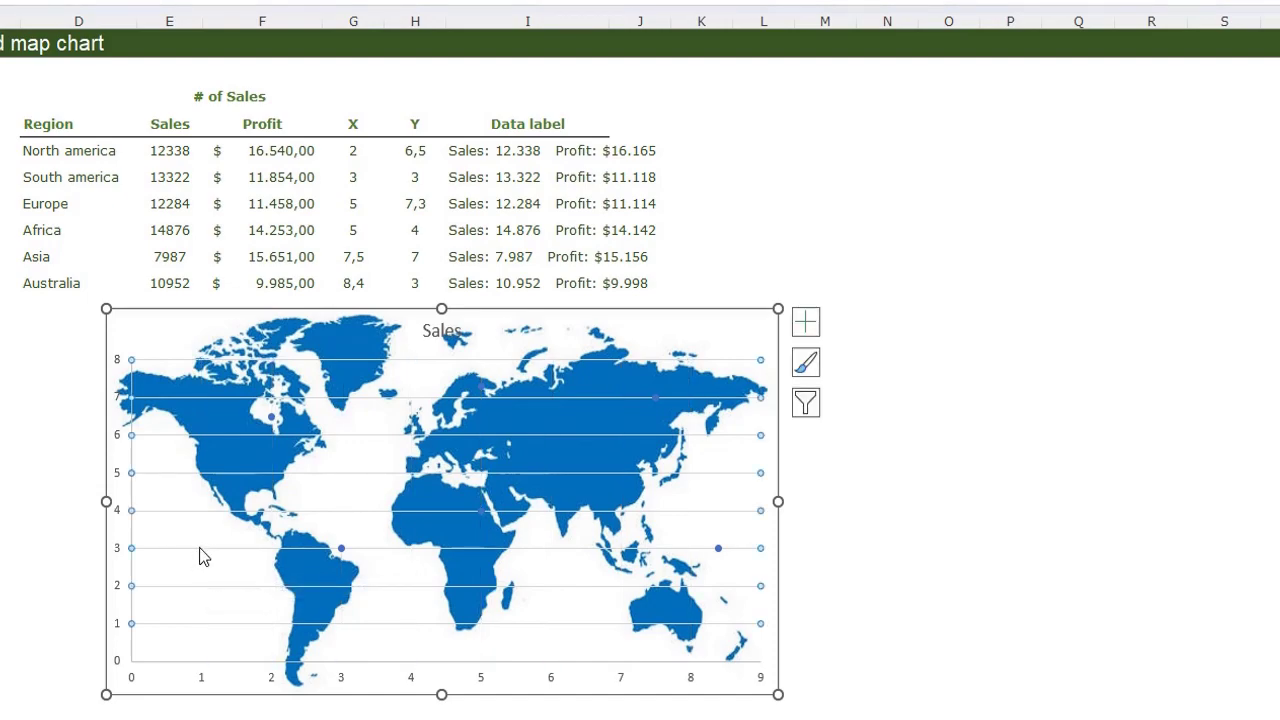
{"action": "key", "text": "Delete"}
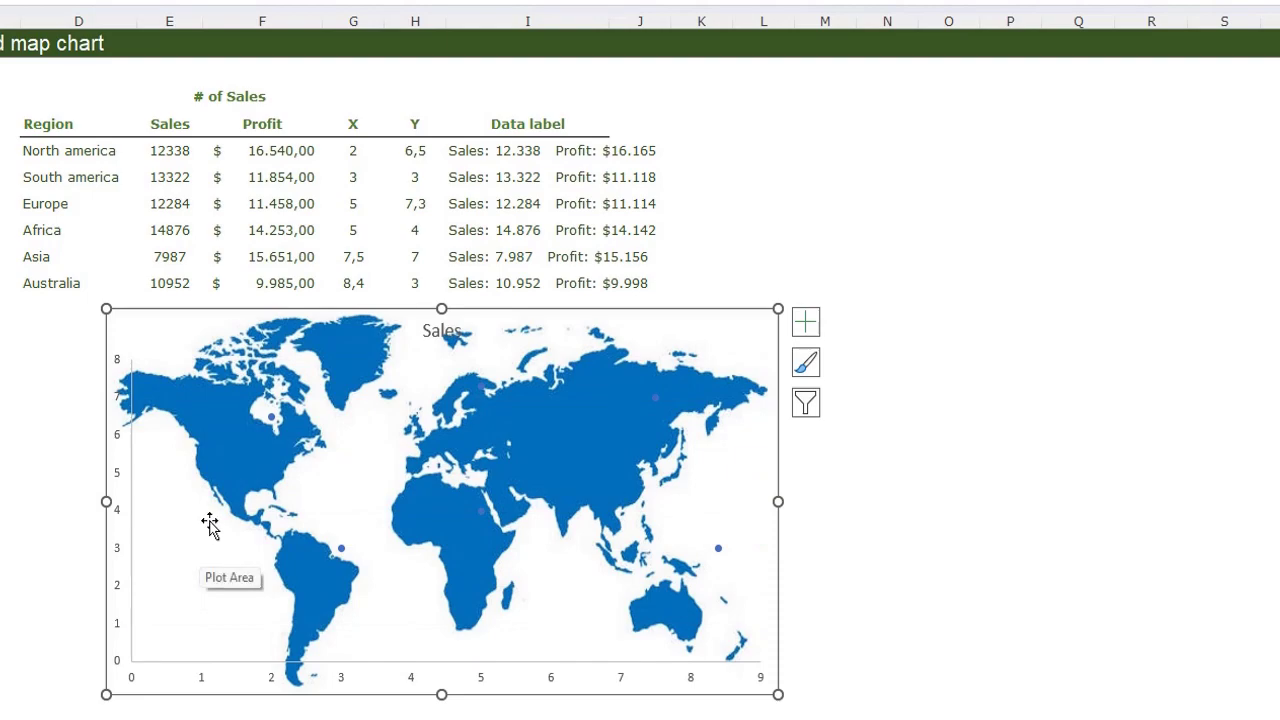
{"action": "mouse_move", "coordinate": [720, 550]}
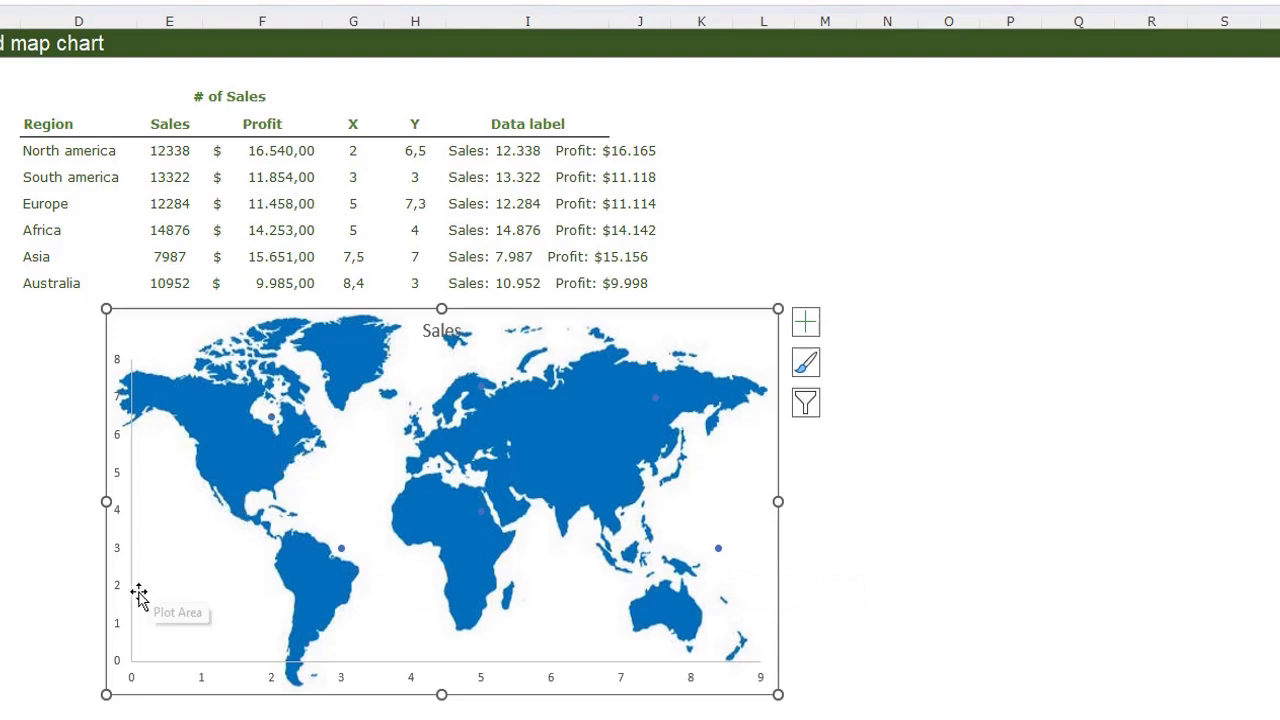
- In Format Axis, set the vertical axis bounds to Minimum 0 and Maximum 10
{"action": "left_click", "coordinate": [118, 557]}
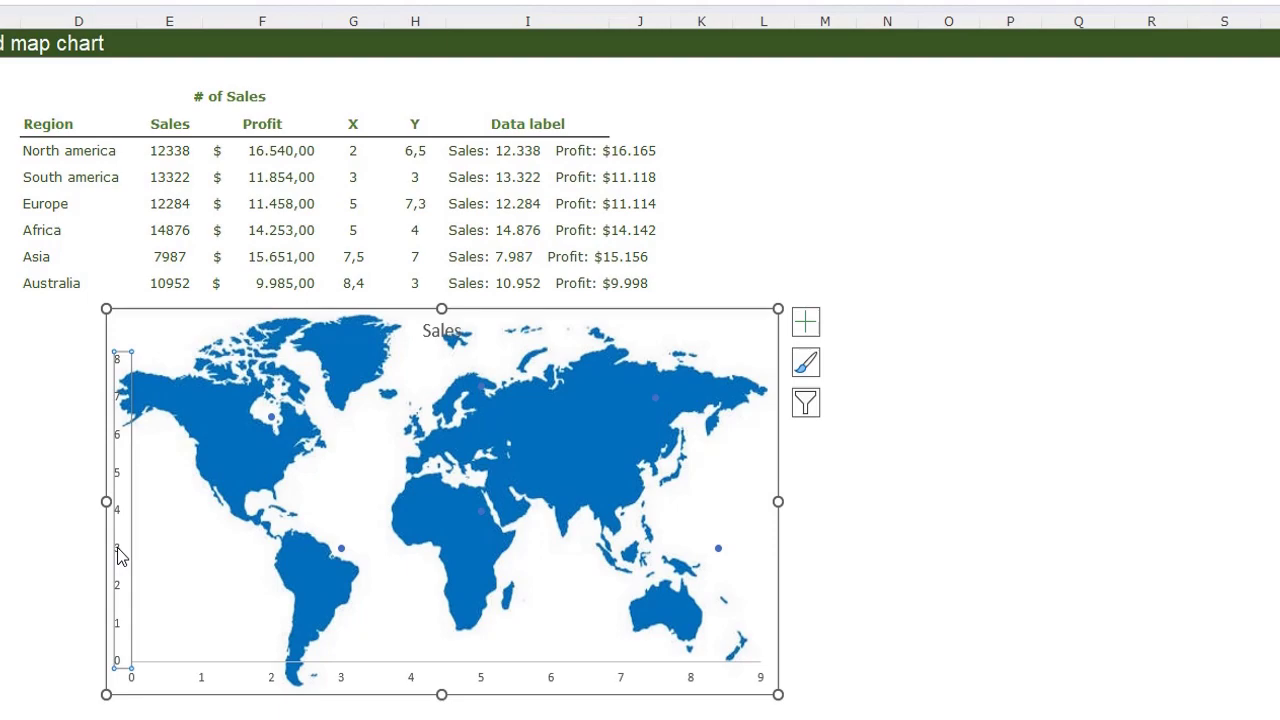
{"action": "double_click", "coordinate": [118, 557]}
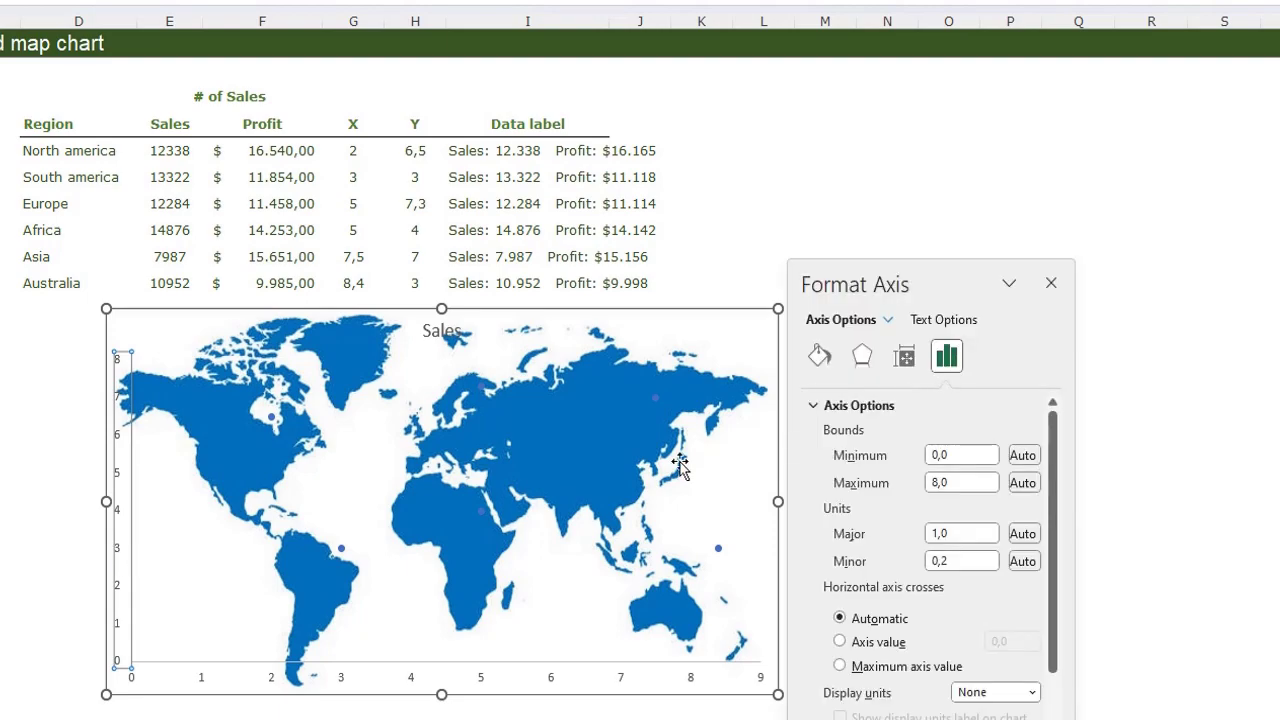
{"action": "left_click", "coordinate": [922, 459]}
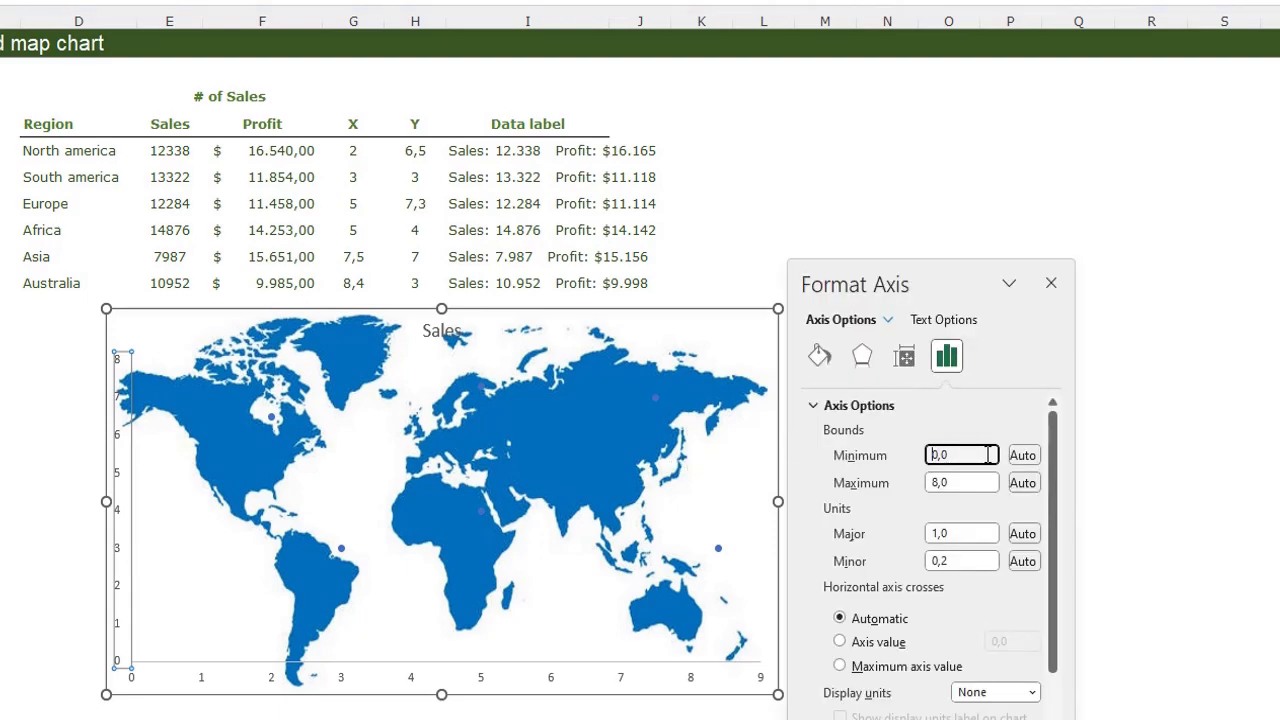
{"action": "type", "text": "0"}
{"action": "key", "text": "Return"}
{"action": "left_click", "coordinate": [968, 482]}
{"action": "key", "text": "BackSpace"}
{"action": "key", "text": "BackSpace"}
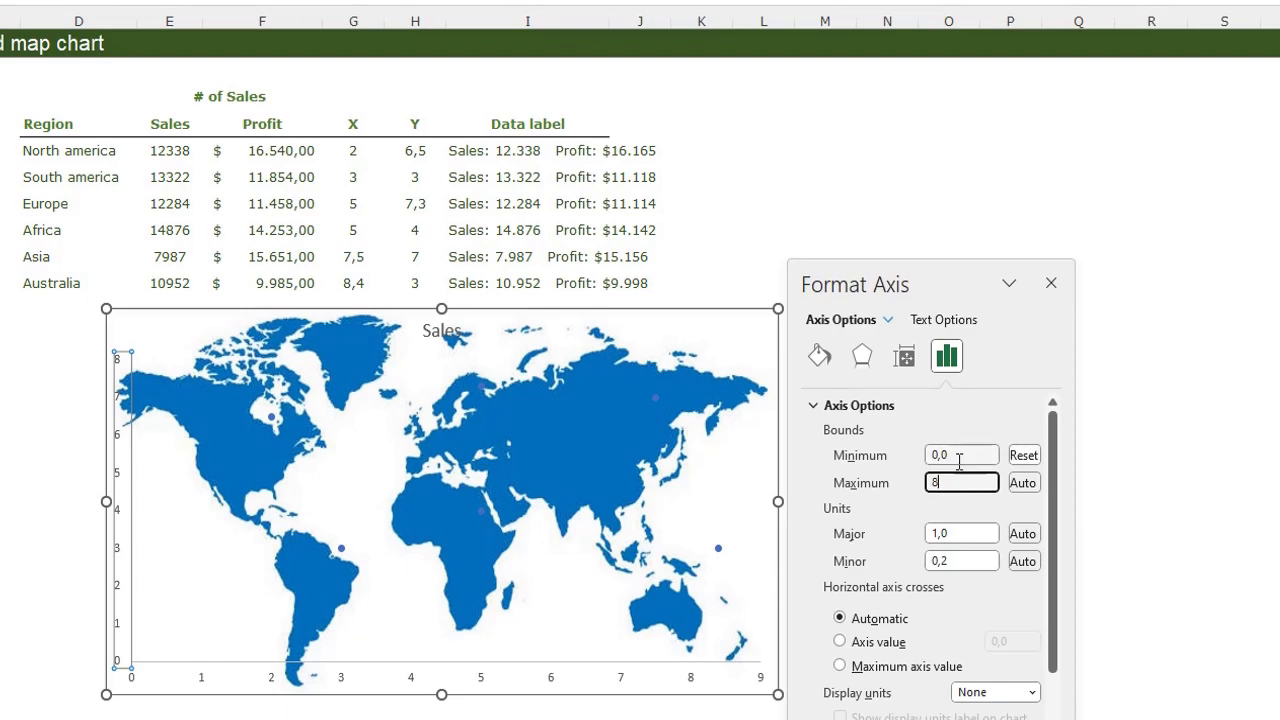
{"action": "type", "text": "10"}
{"action": "key", "text": "Return"}
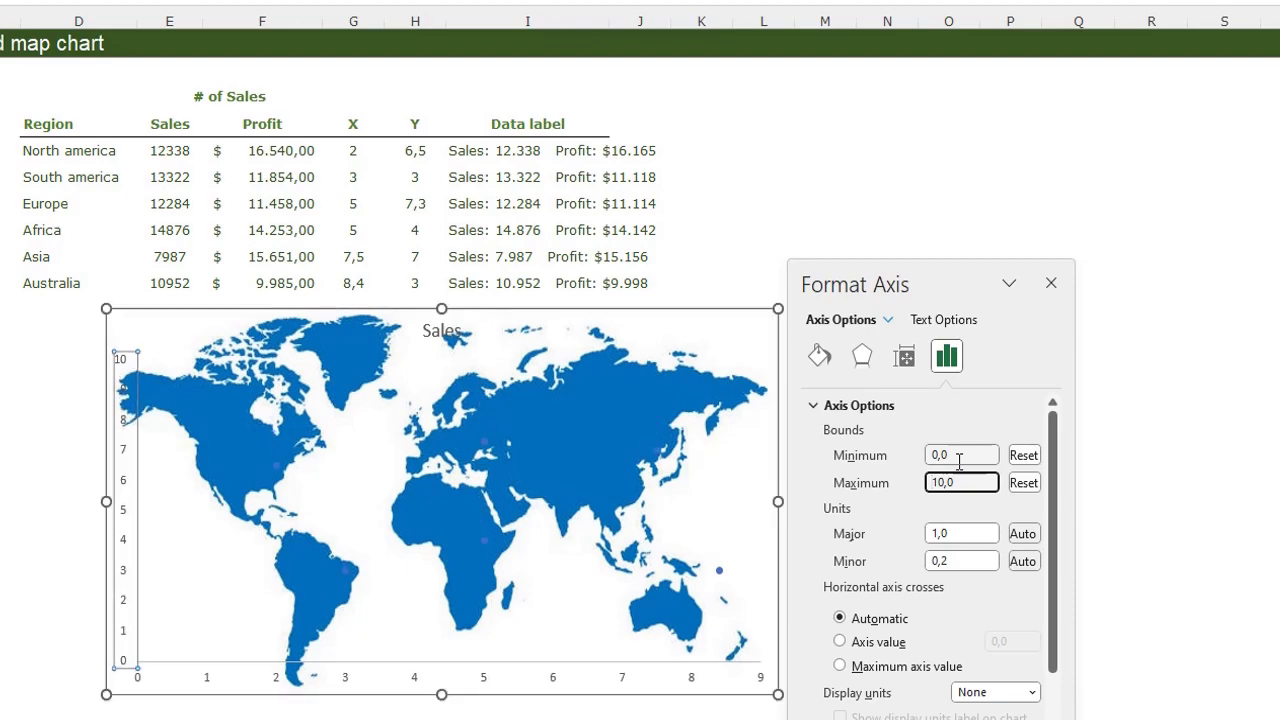
- Set the horizontal axis bounds to Minimum 0 and Maximum 10
{"action": "left_click", "coordinate": [546, 675]}
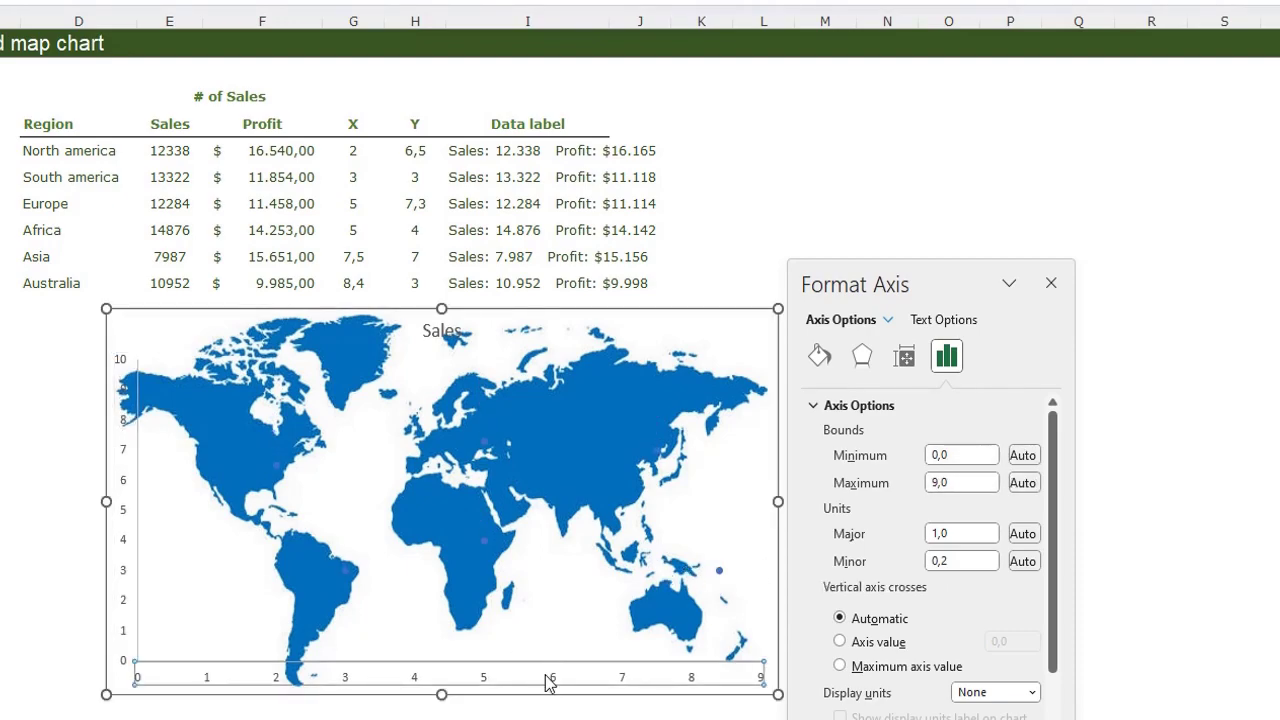
{"action": "left_click", "coordinate": [967, 456]}
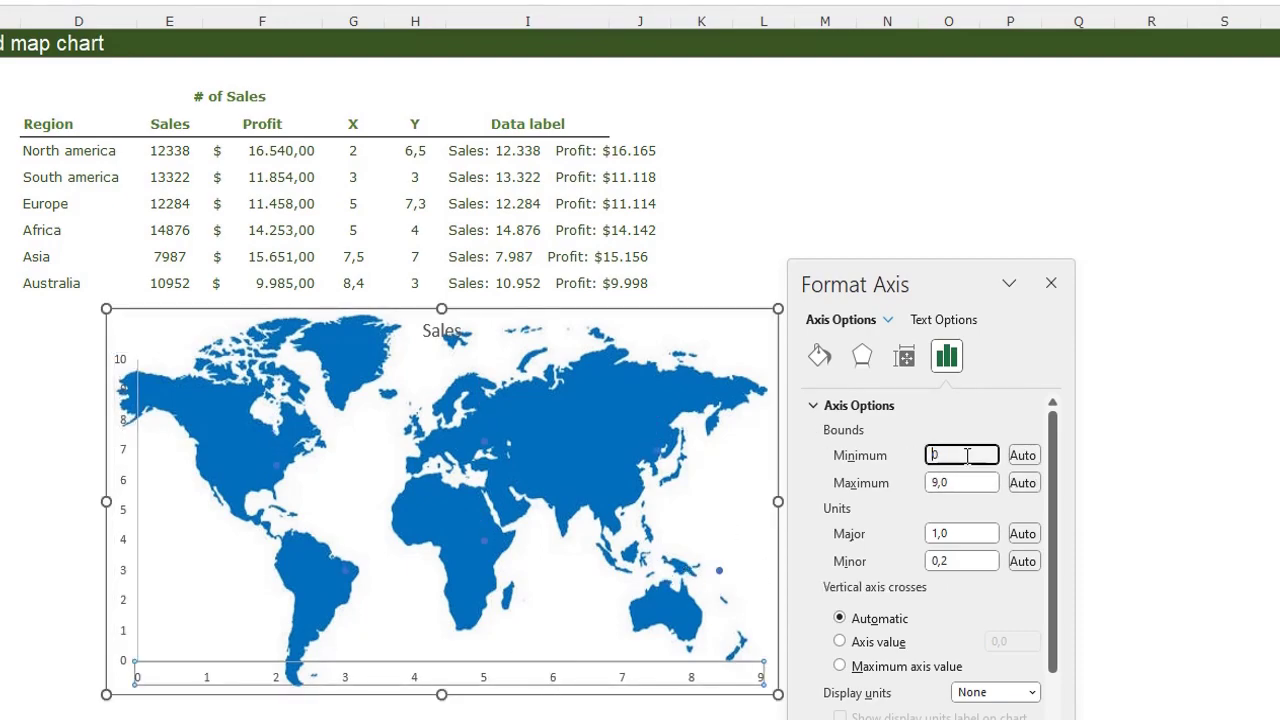
{"action": "type", "text": "0"}
{"action": "key", "text": "Return"}
{"action": "left_click", "coordinate": [967, 482]}
{"action": "type", "text": "1"}
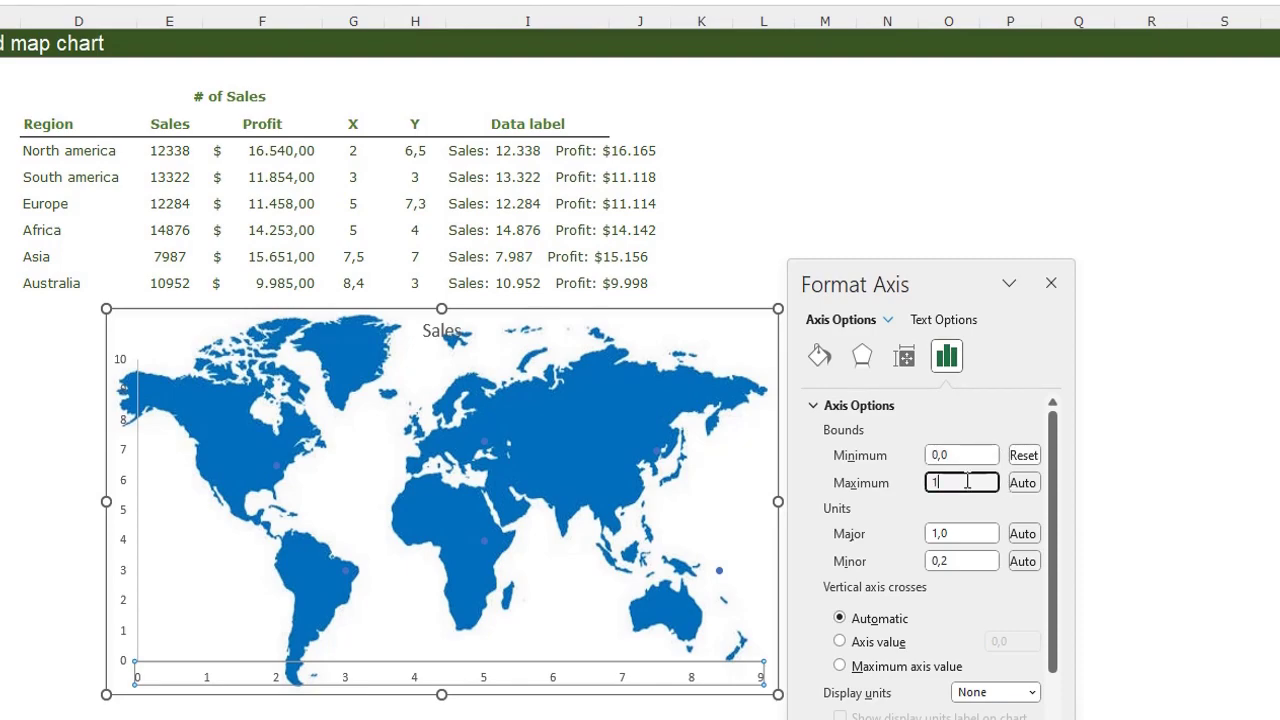
{"action": "type", "text": "0"}
{"action": "key", "text": "Return"}
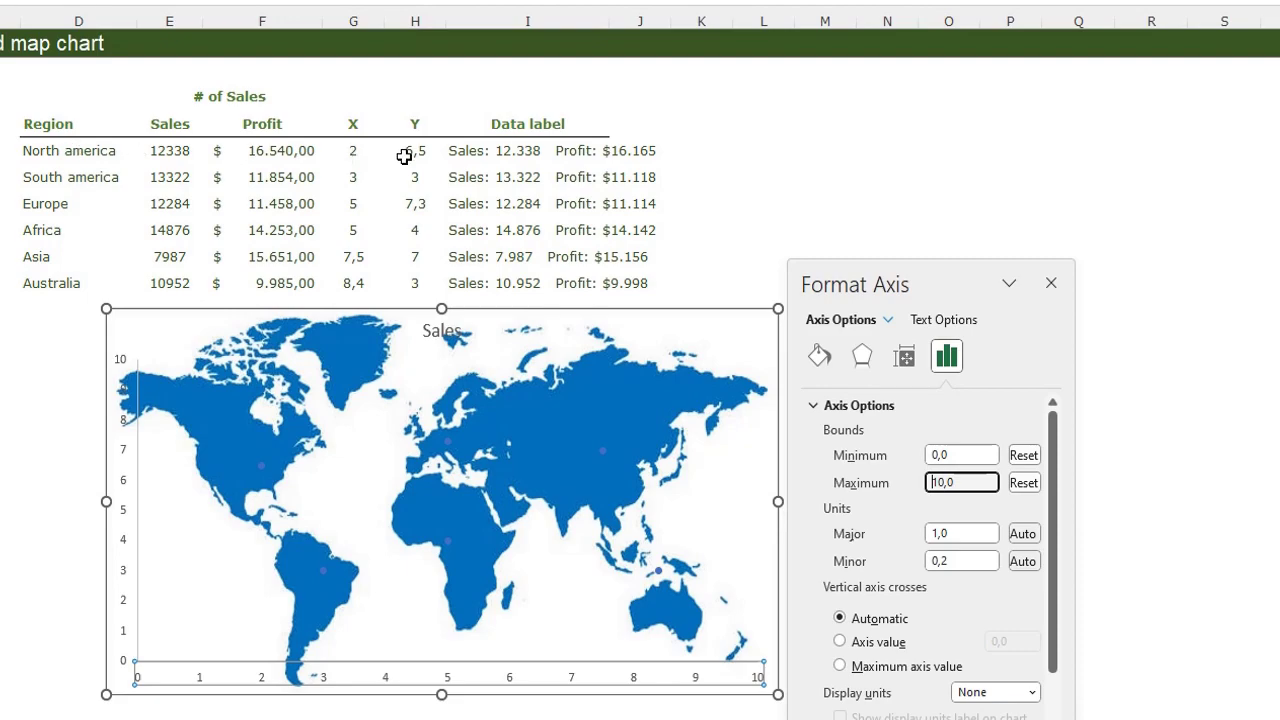
- Delete the 'Sales' chart title and close the Format Chart Area pane
{"action": "left_click", "coordinate": [452, 329]}
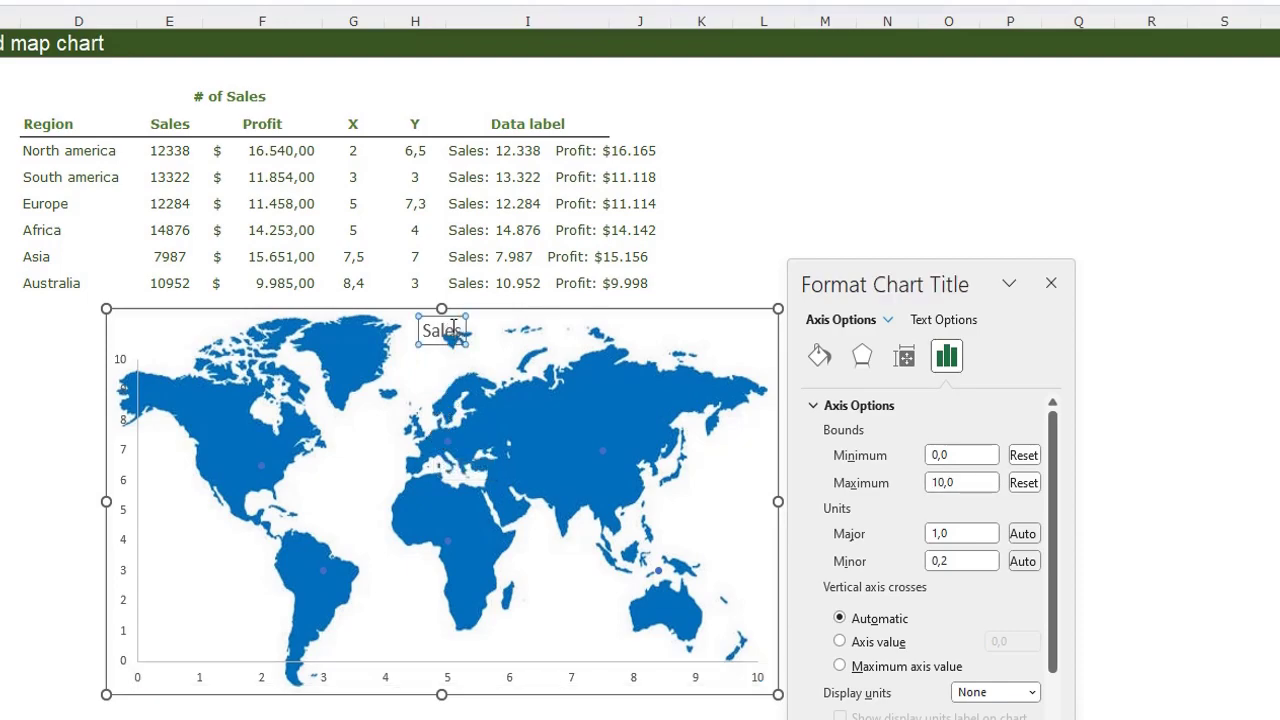
{"action": "key", "text": "Delete"}
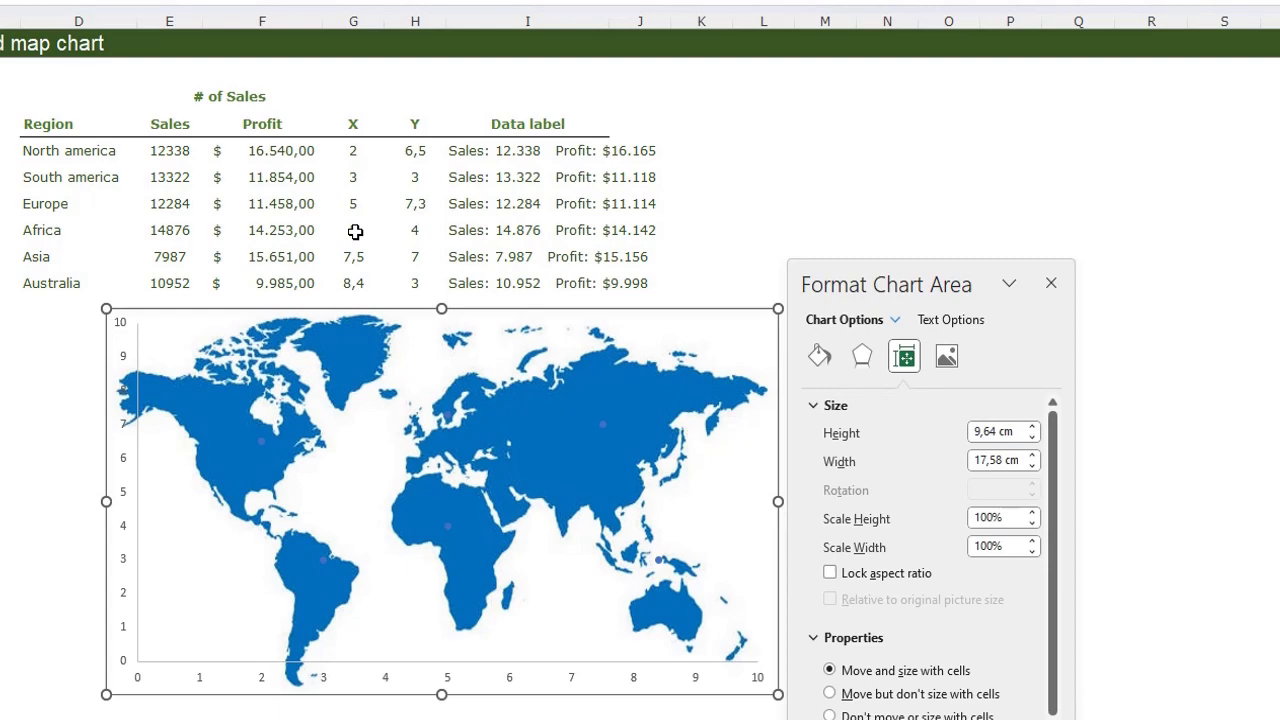
{"action": "left_click", "coordinate": [1051, 284]}
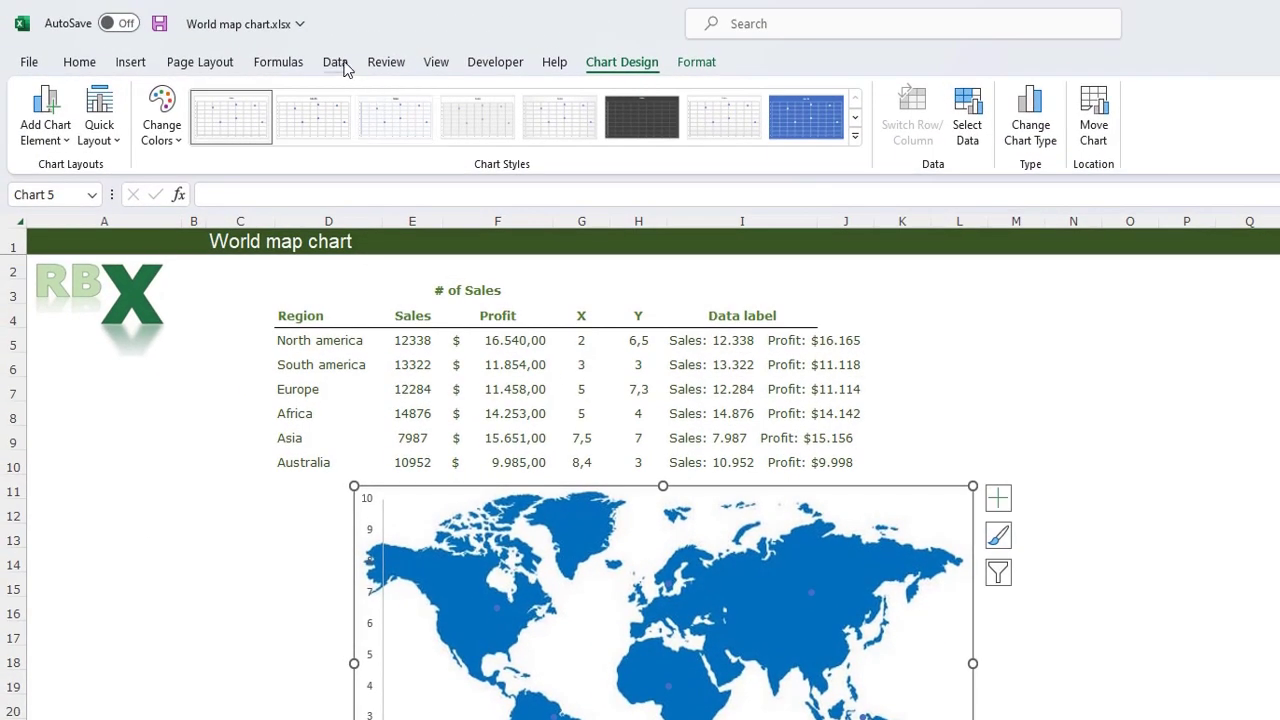
- Draw a rectangle to the right of the data table and give it a light blue fill
{"action": "left_click", "coordinate": [143, 66]}
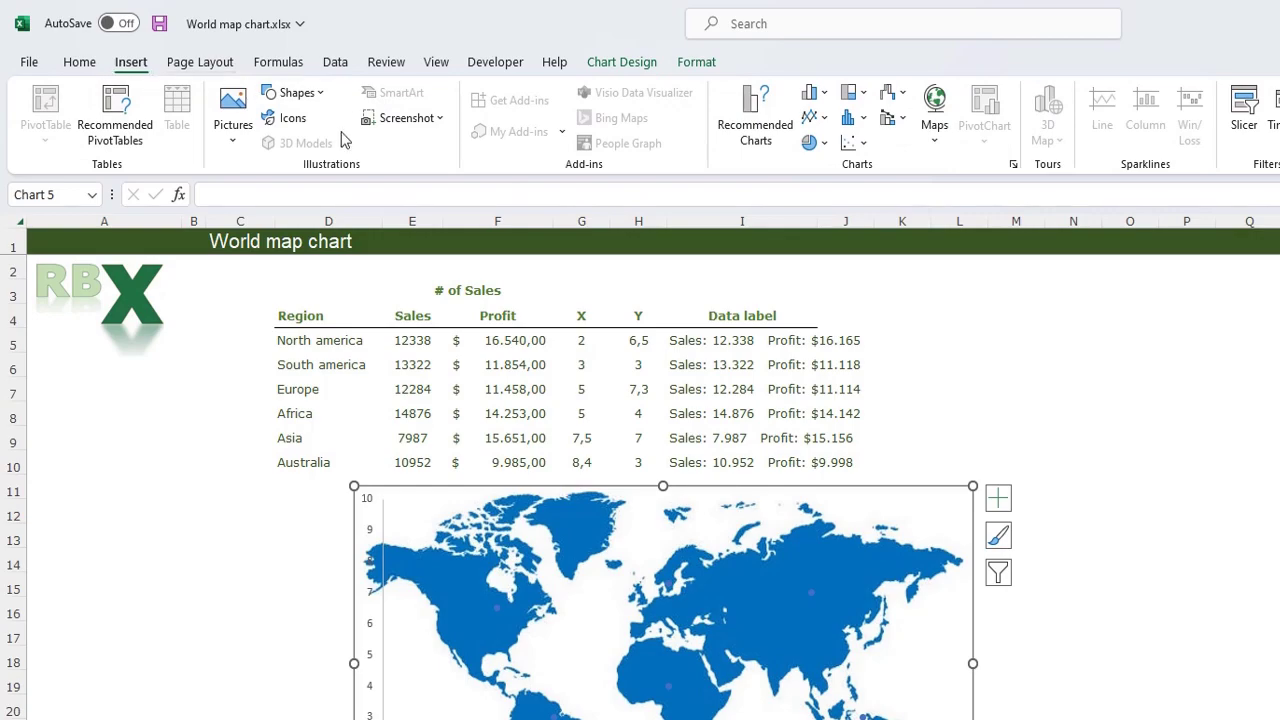
{"action": "left_click", "coordinate": [296, 92]}
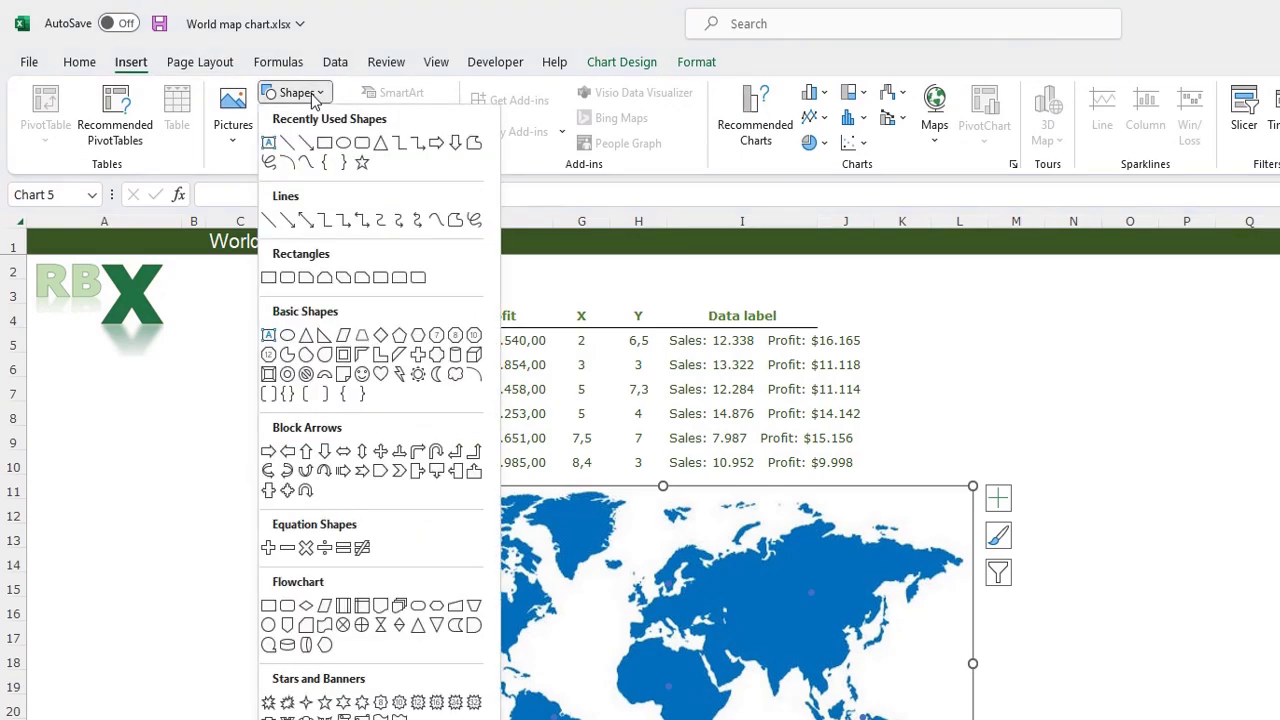
{"action": "left_click", "coordinate": [287, 278]}
{"action": "mouse_move", "coordinate": [1024, 354]}
{"action": "left_mouse_down"}
{"action": "mouse_move", "coordinate": [1068, 392]}
{"action": "mouse_move", "coordinate": [1131, 397]}
{"action": "left_mouse_up"}
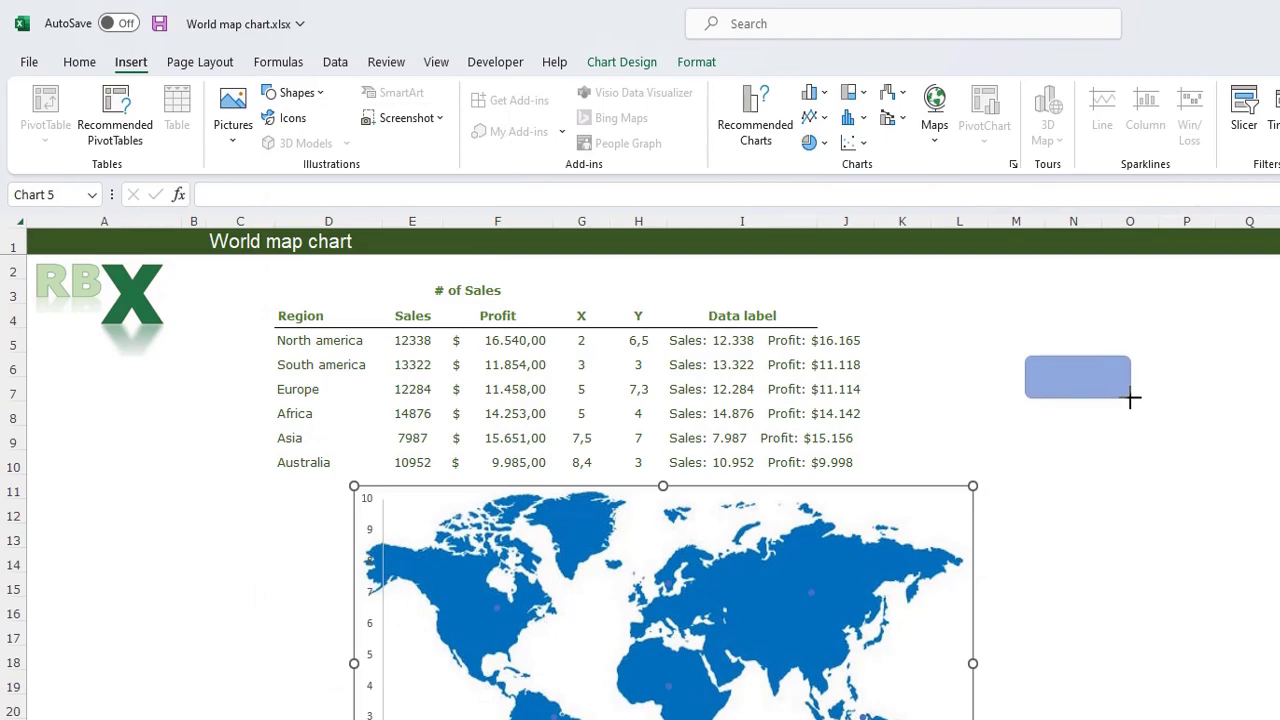
{"action": "left_click", "coordinate": [694, 92]}
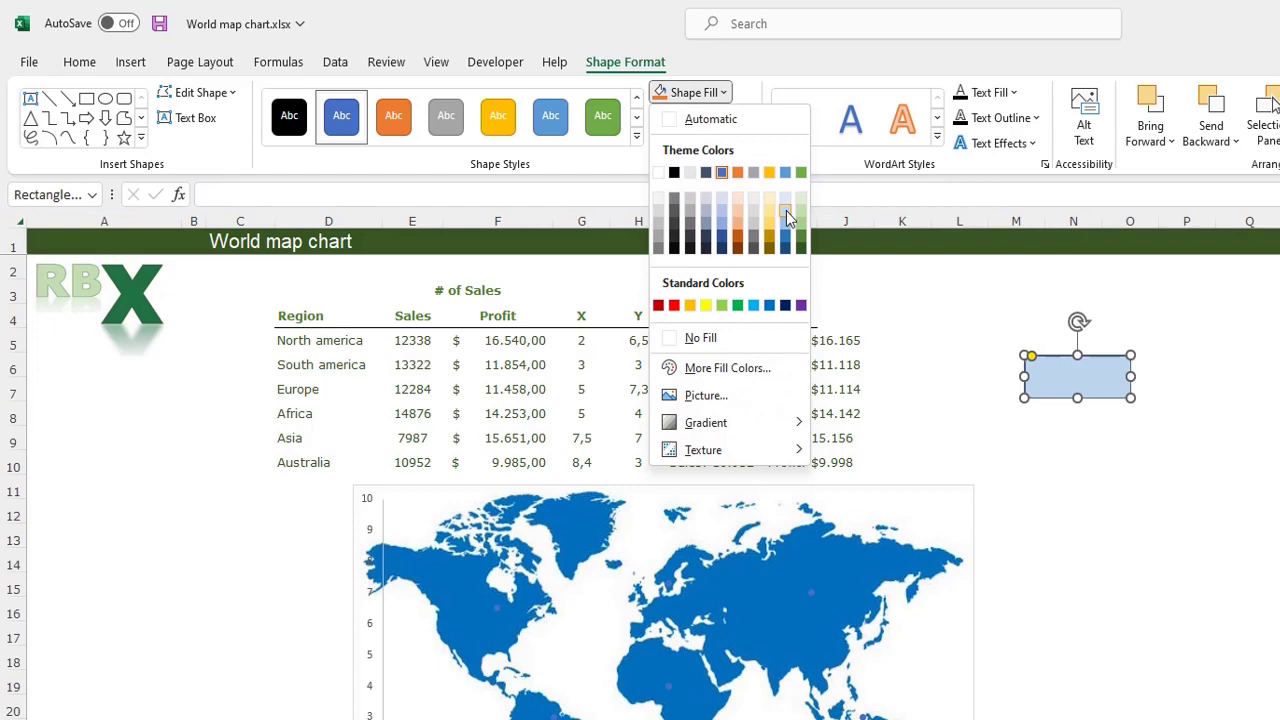
{"action": "left_click", "coordinate": [724, 207]}
- Give the rectangle a dark blue outline 1½ pt thick, then deselect it
{"action": "left_click", "coordinate": [722, 122]}
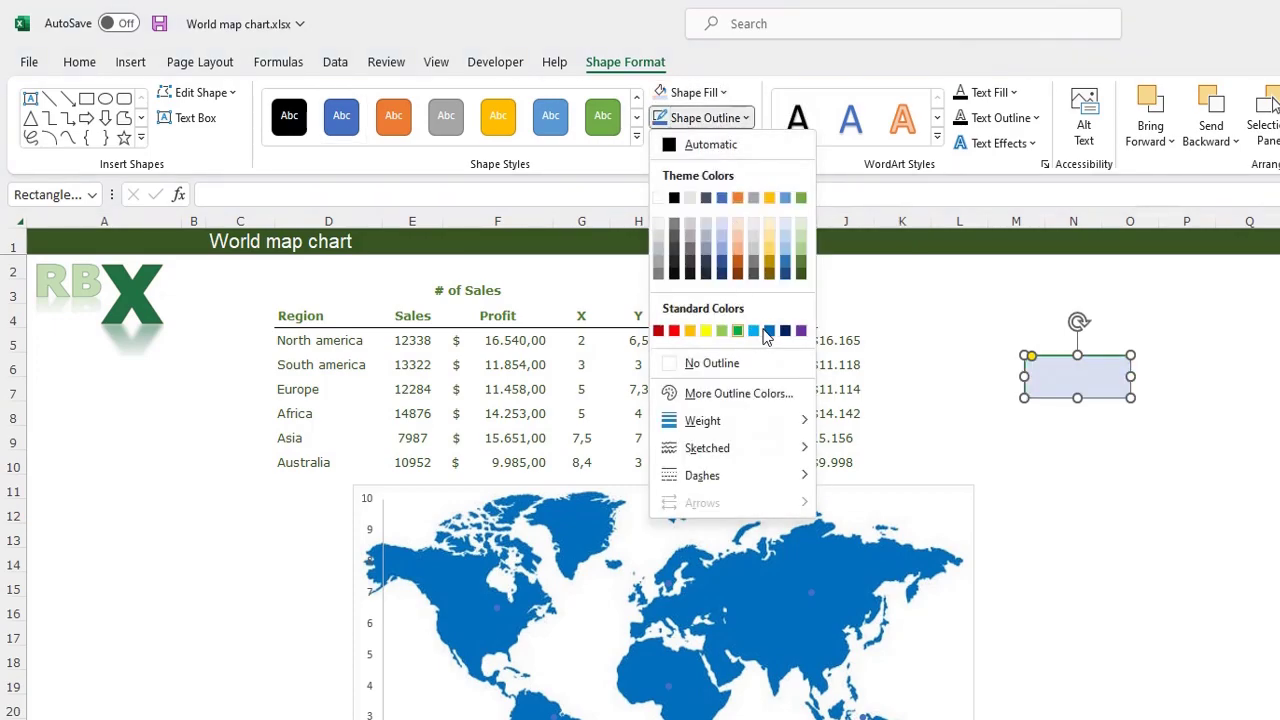
{"action": "left_click", "coordinate": [721, 262]}
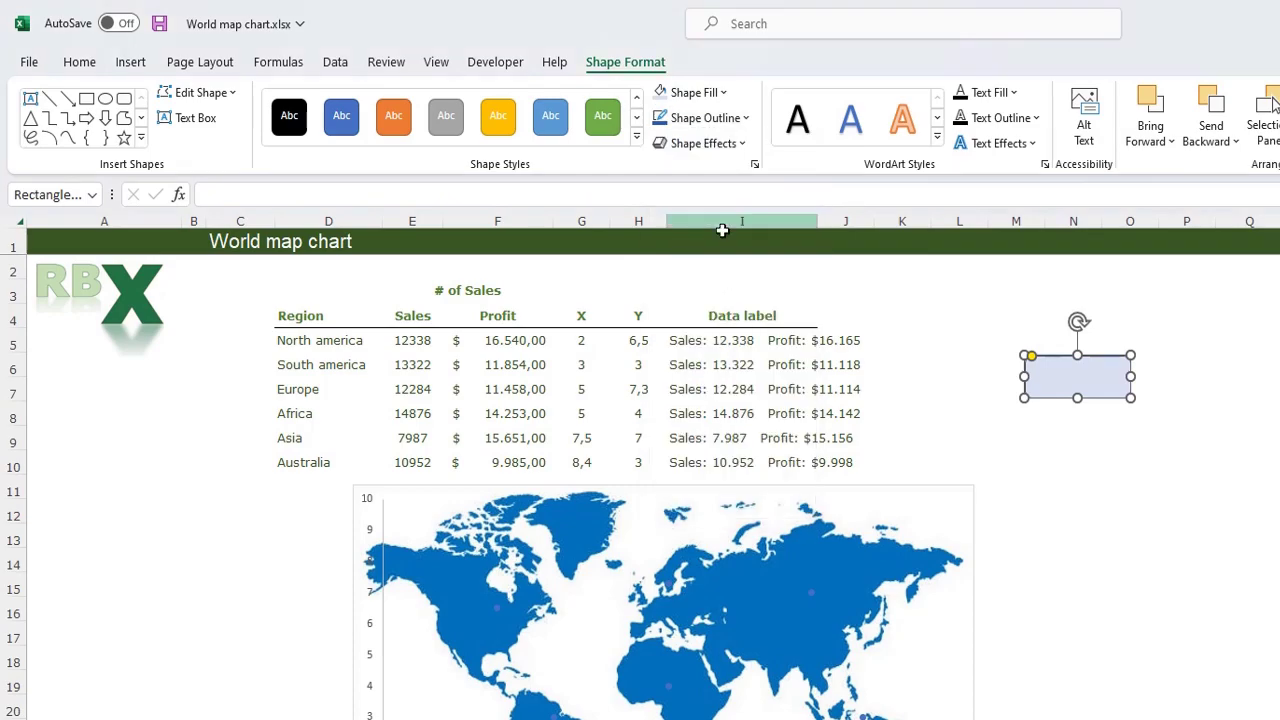
{"action": "left_click", "coordinate": [708, 118]}
{"action": "mouse_move", "coordinate": [763, 428]}
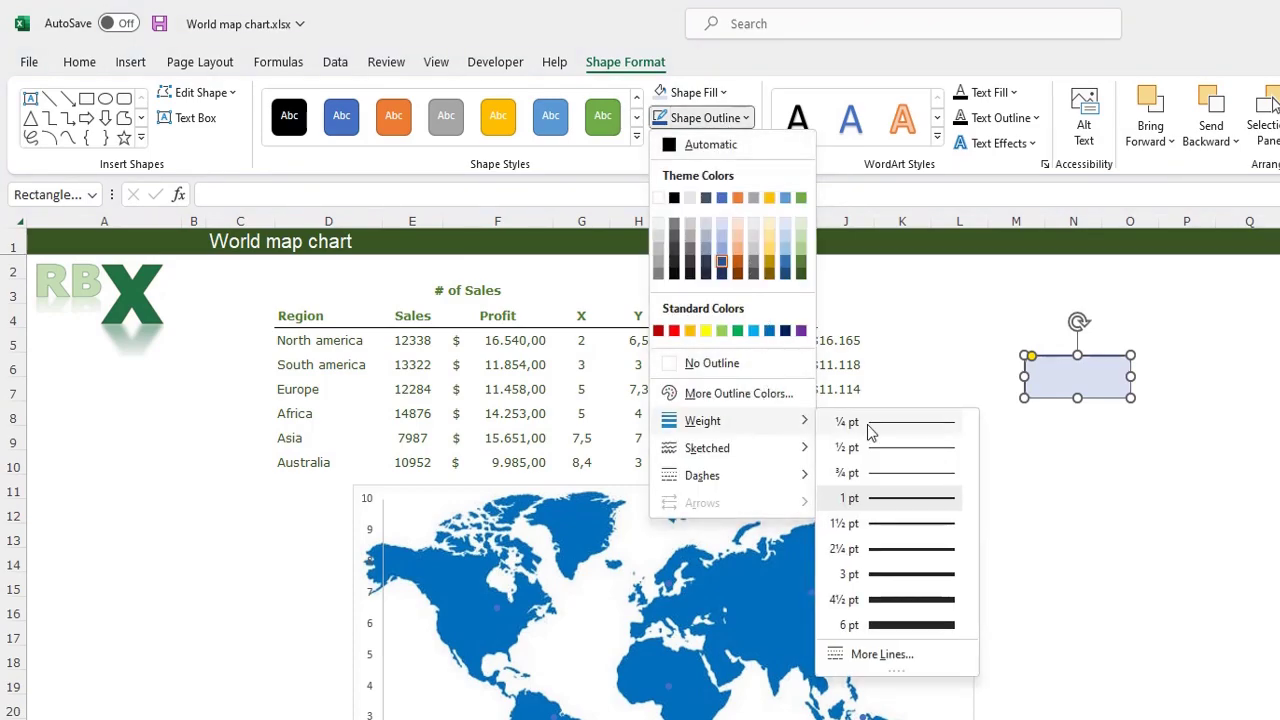
{"action": "left_click", "coordinate": [896, 522]}
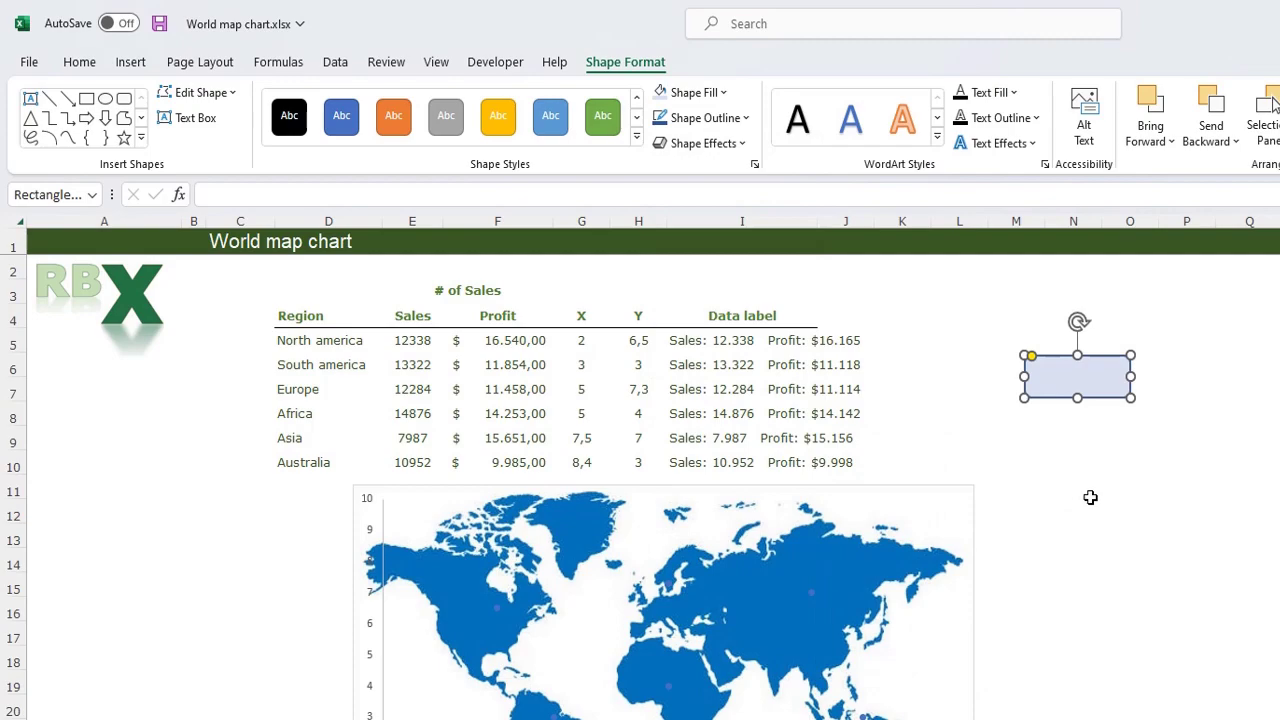
{"action": "left_click", "coordinate": [1079, 438]}
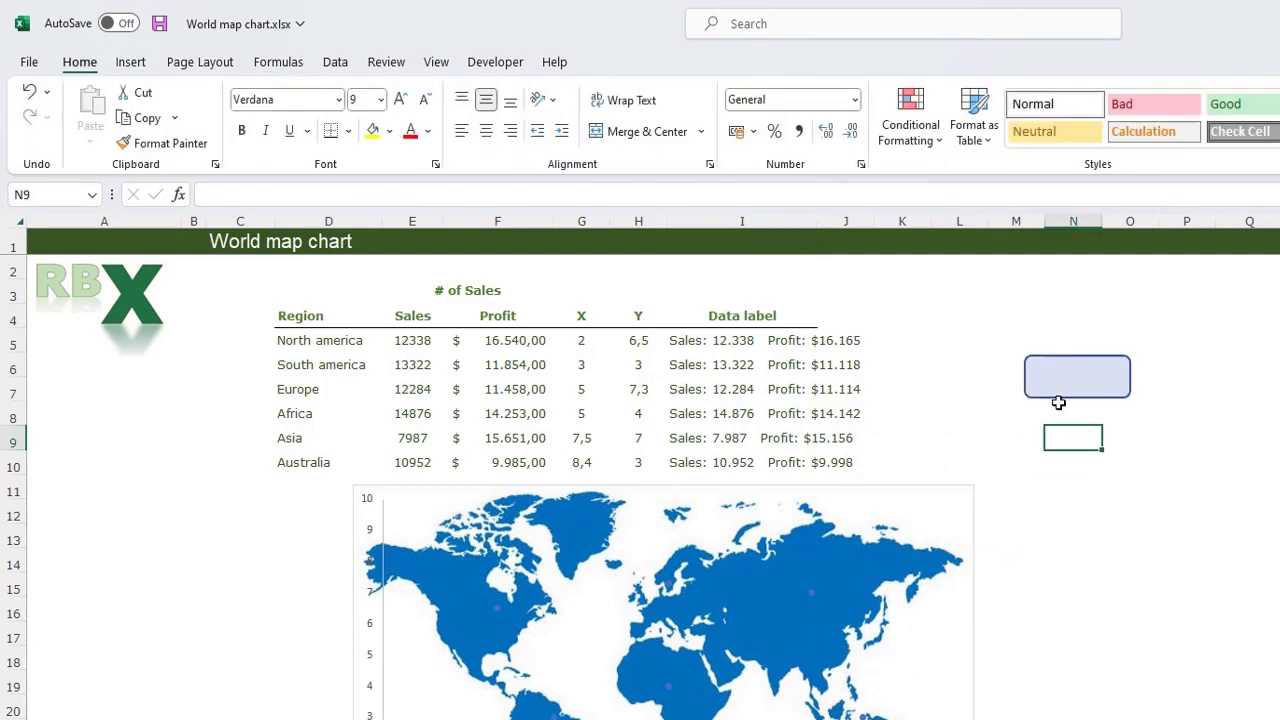
- Draw a straight horizontal line just below the rectangle
{"action": "left_click", "coordinate": [130, 62]}
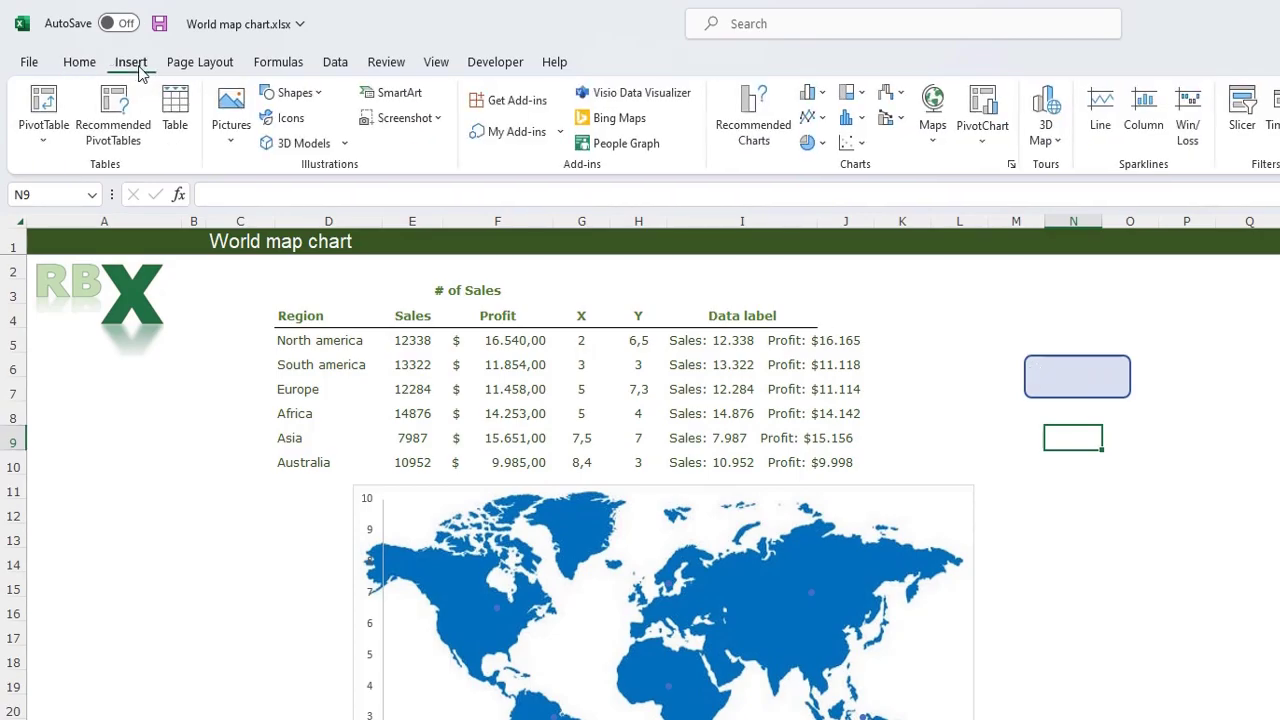
{"action": "left_click", "coordinate": [313, 93]}
{"action": "left_click", "coordinate": [286, 137]}
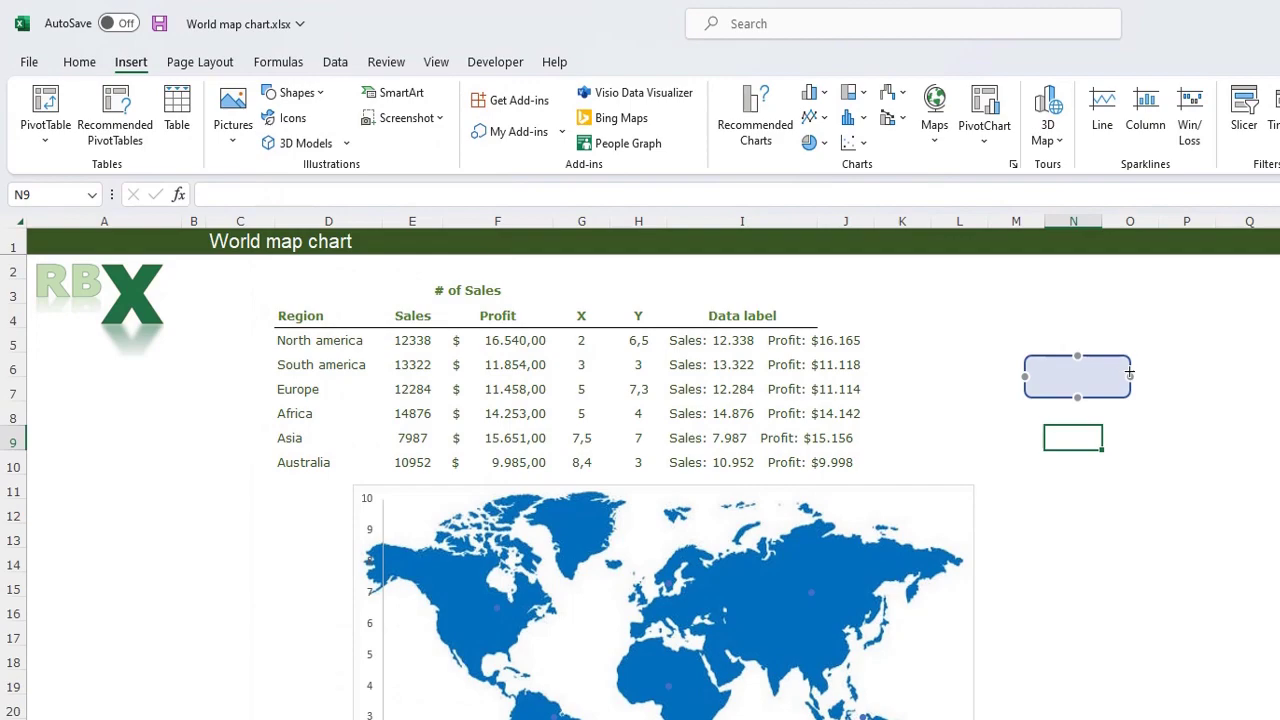
{"action": "left_click_drag", "start_coordinate": [1030, 407], "coordinate": [1125, 407]}
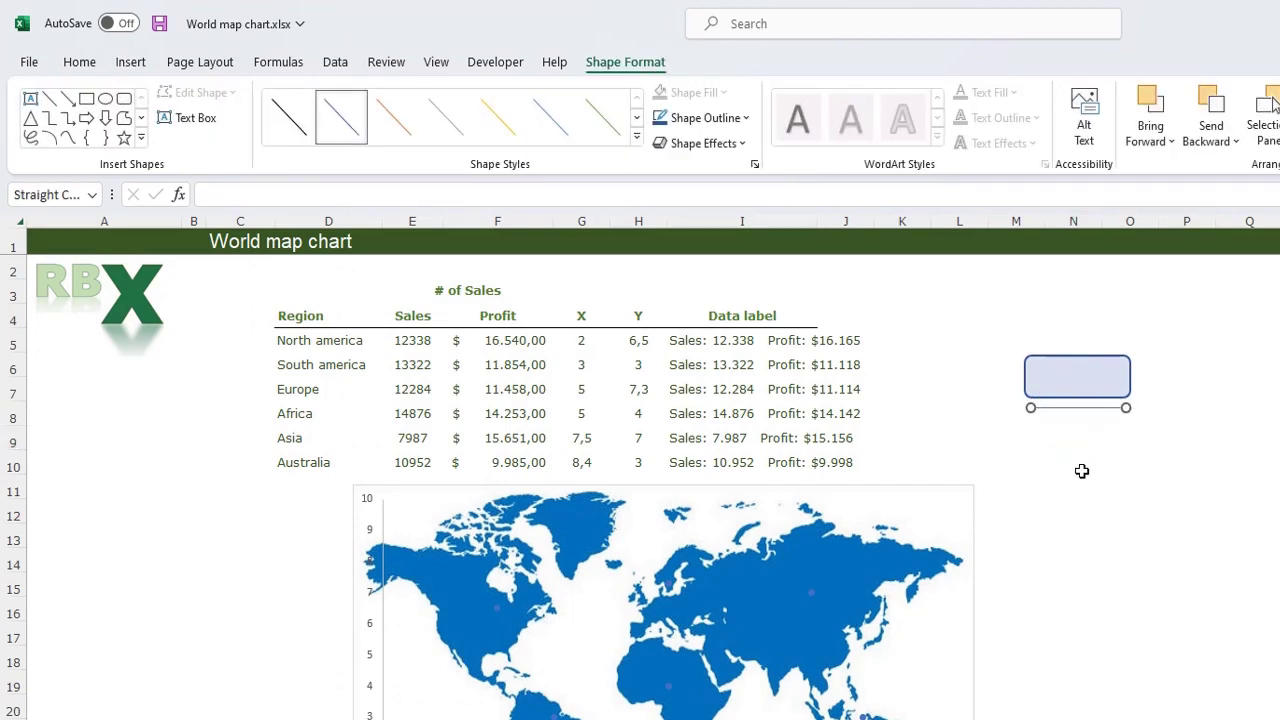
- Make the line 1 pt thick and blue, and move it into the rectangle's middle
{"action": "left_click", "coordinate": [703, 118]}
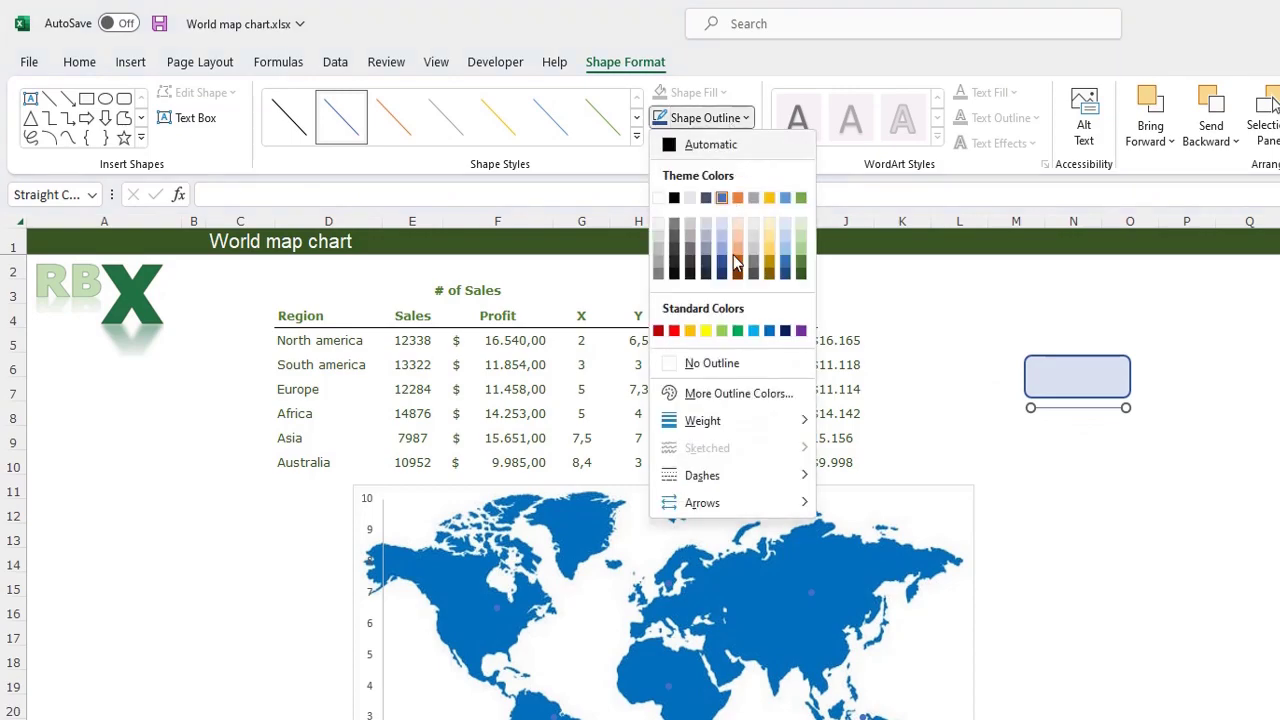
{"action": "mouse_move", "coordinate": [760, 421]}
{"action": "left_click", "coordinate": [889, 500]}
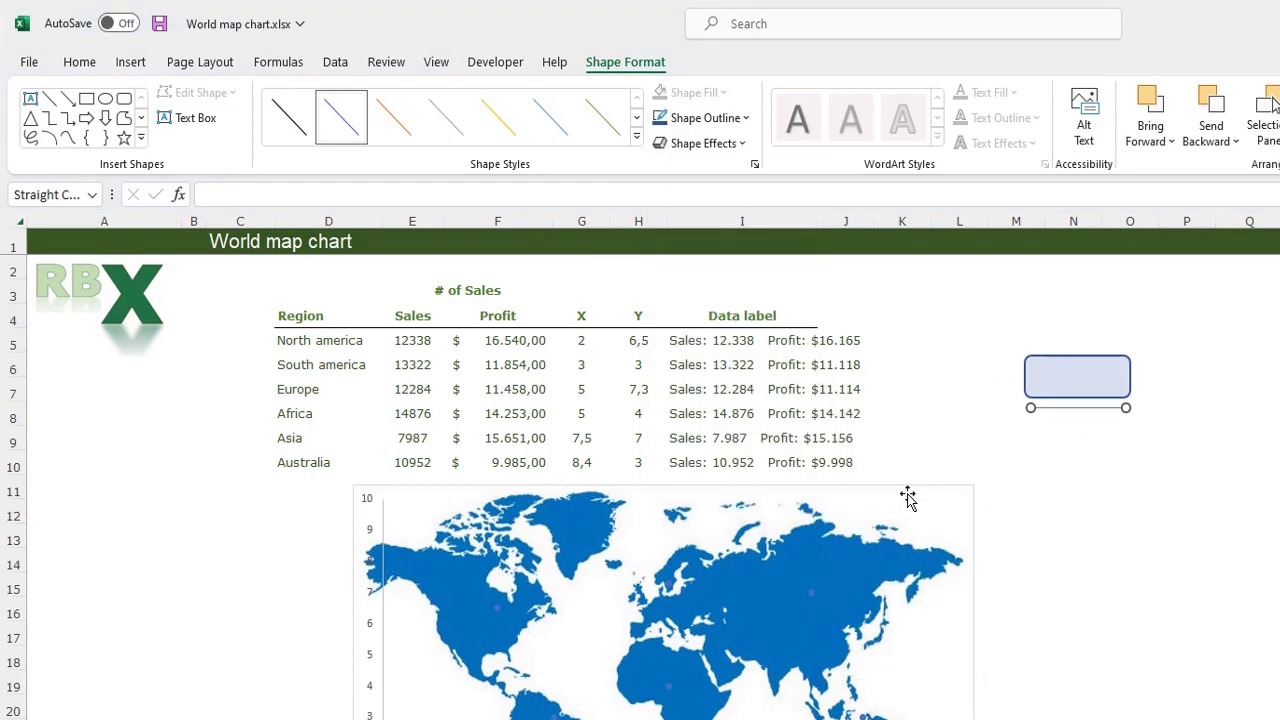
{"action": "left_click_drag", "start_coordinate": [1083, 409], "coordinate": [1080, 377]}
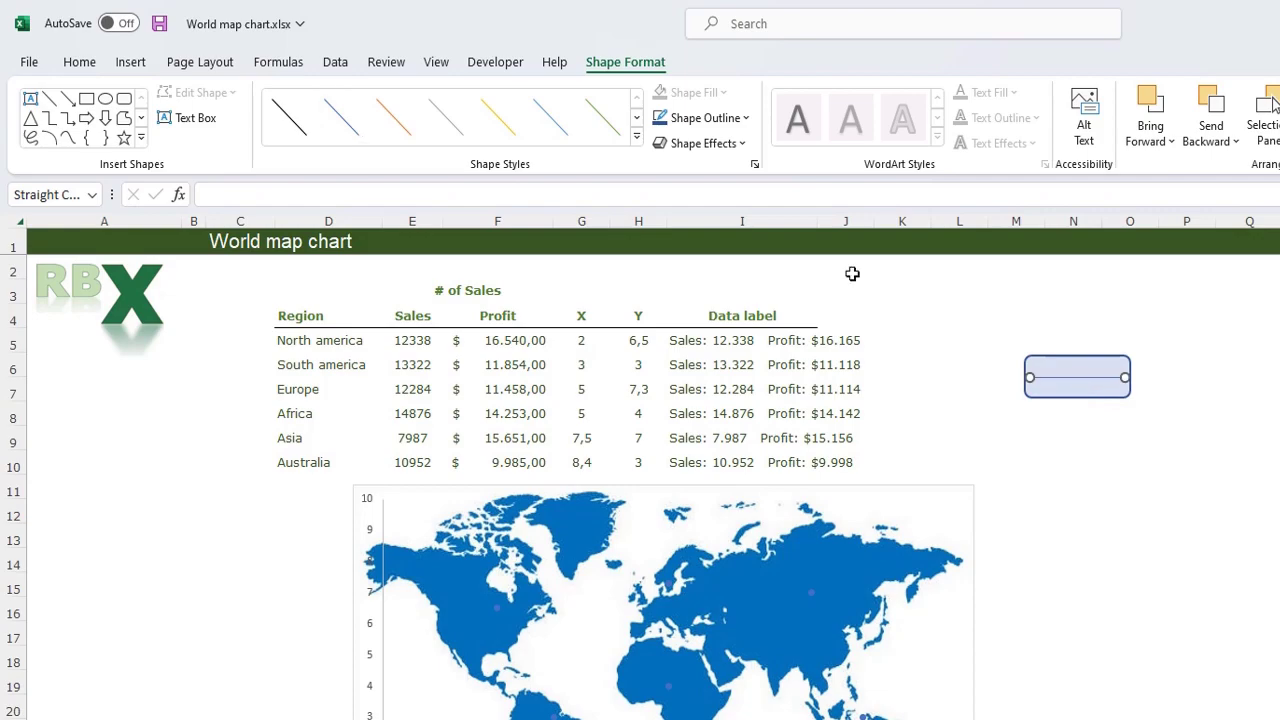
{"action": "left_click", "coordinate": [717, 118]}
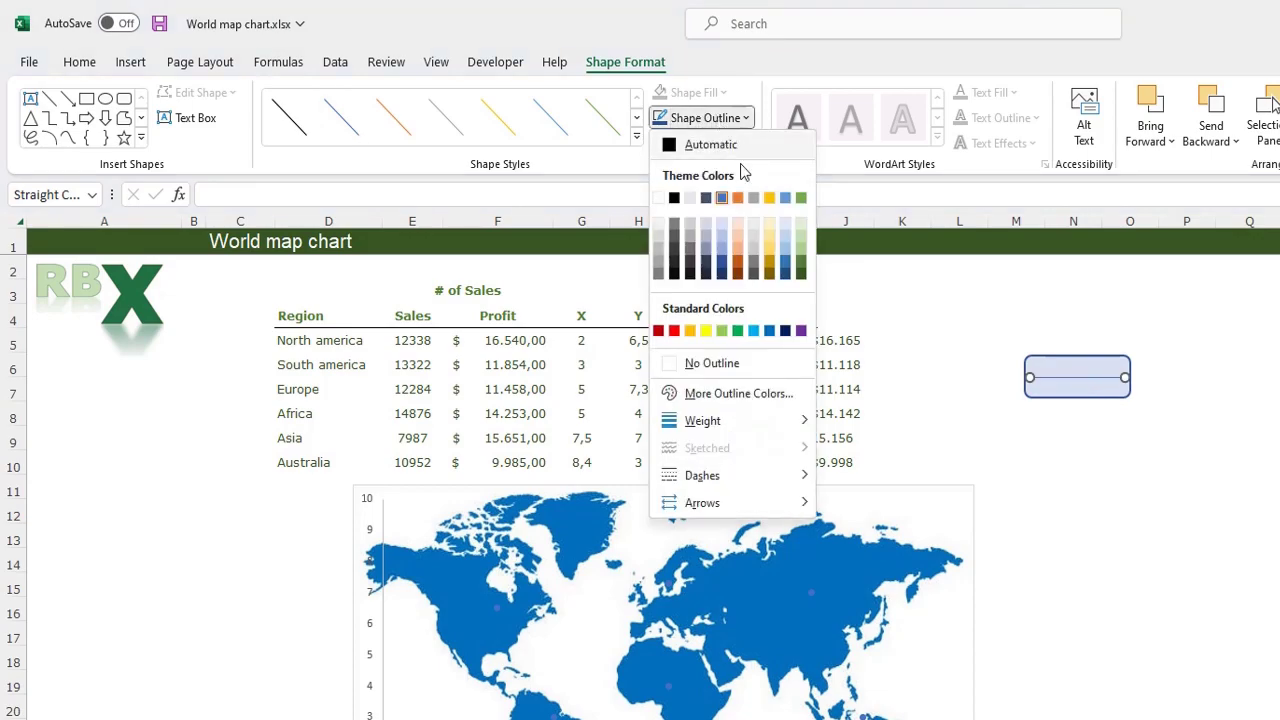
{"action": "left_click", "coordinate": [722, 264]}
{"action": "left_click", "coordinate": [1112, 456]}
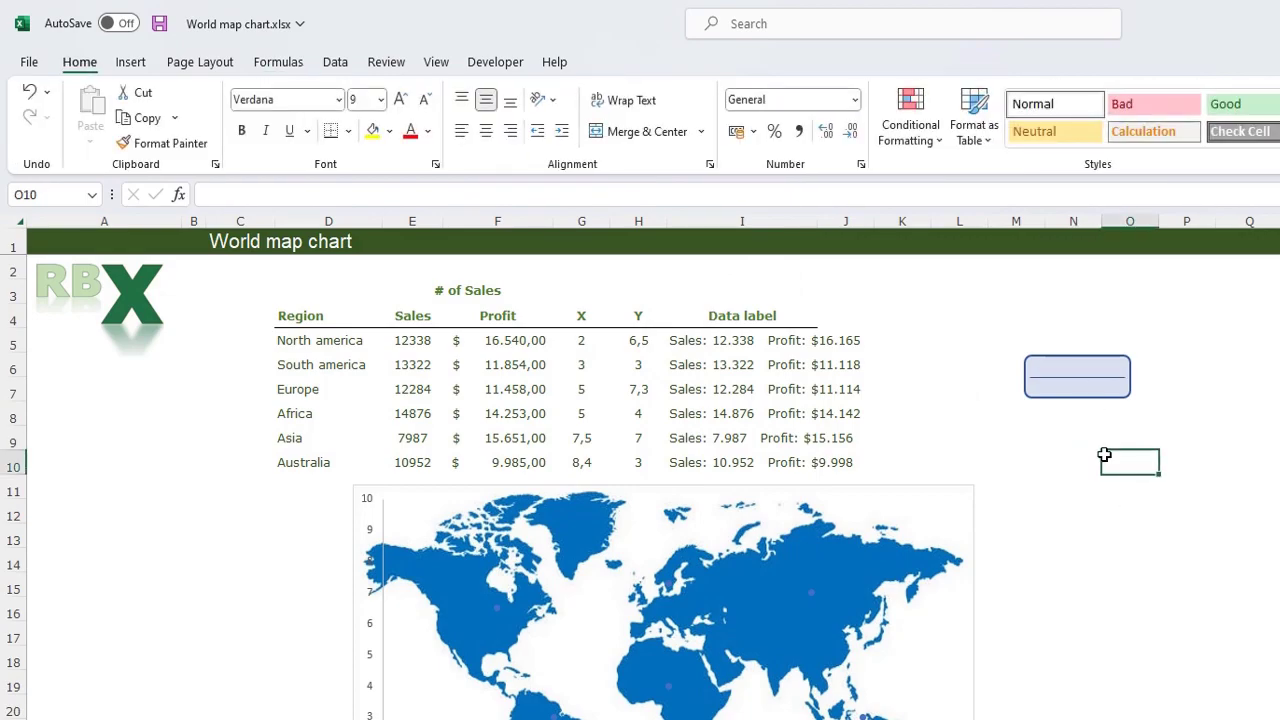
- Reselect the rectangle and drag its adjust handle to make the corners more rounded
{"action": "left_click", "coordinate": [1088, 377]}
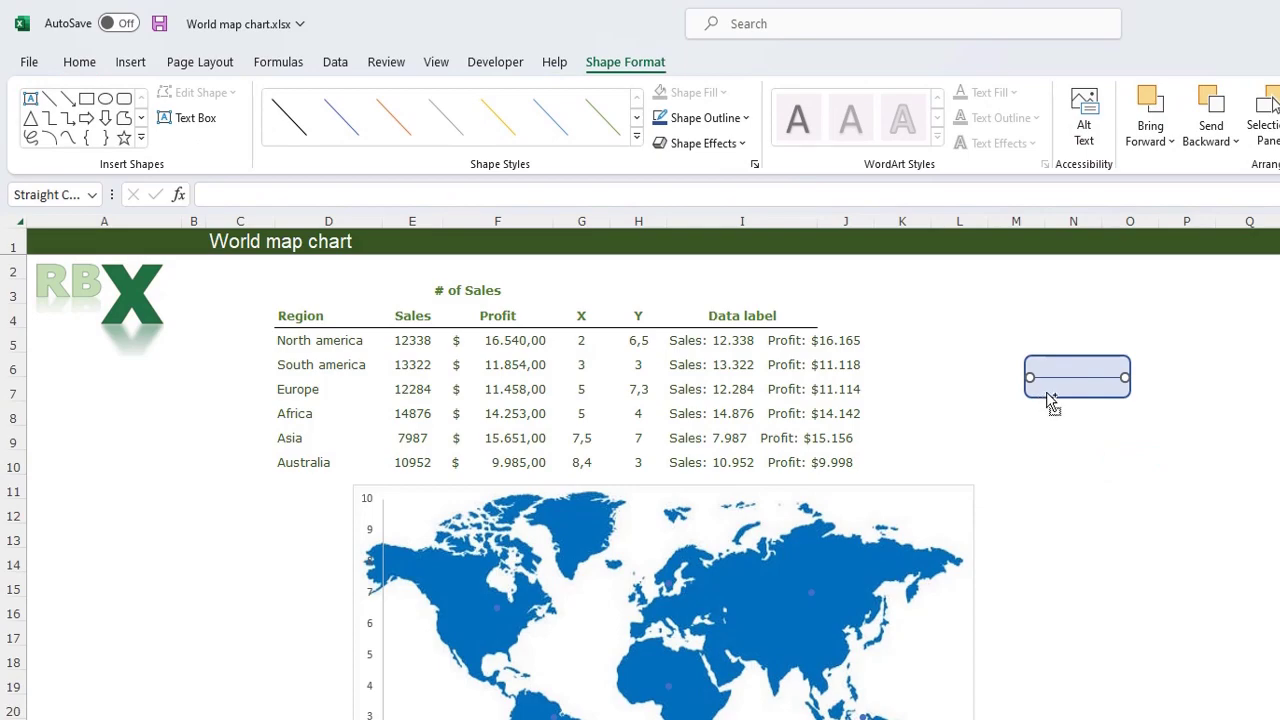
{"action": "left_click", "coordinate": [1050, 398]}
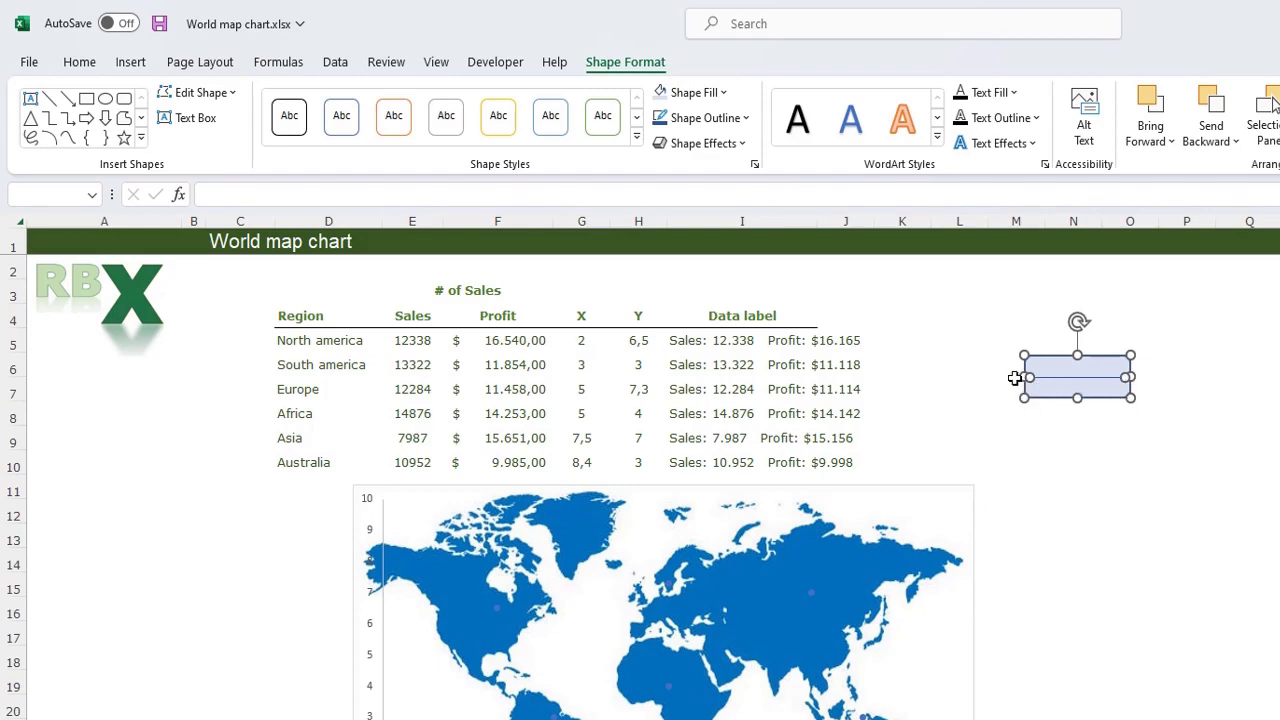
{"action": "left_click", "coordinate": [1054, 440]}
{"action": "left_click", "coordinate": [1063, 379]}
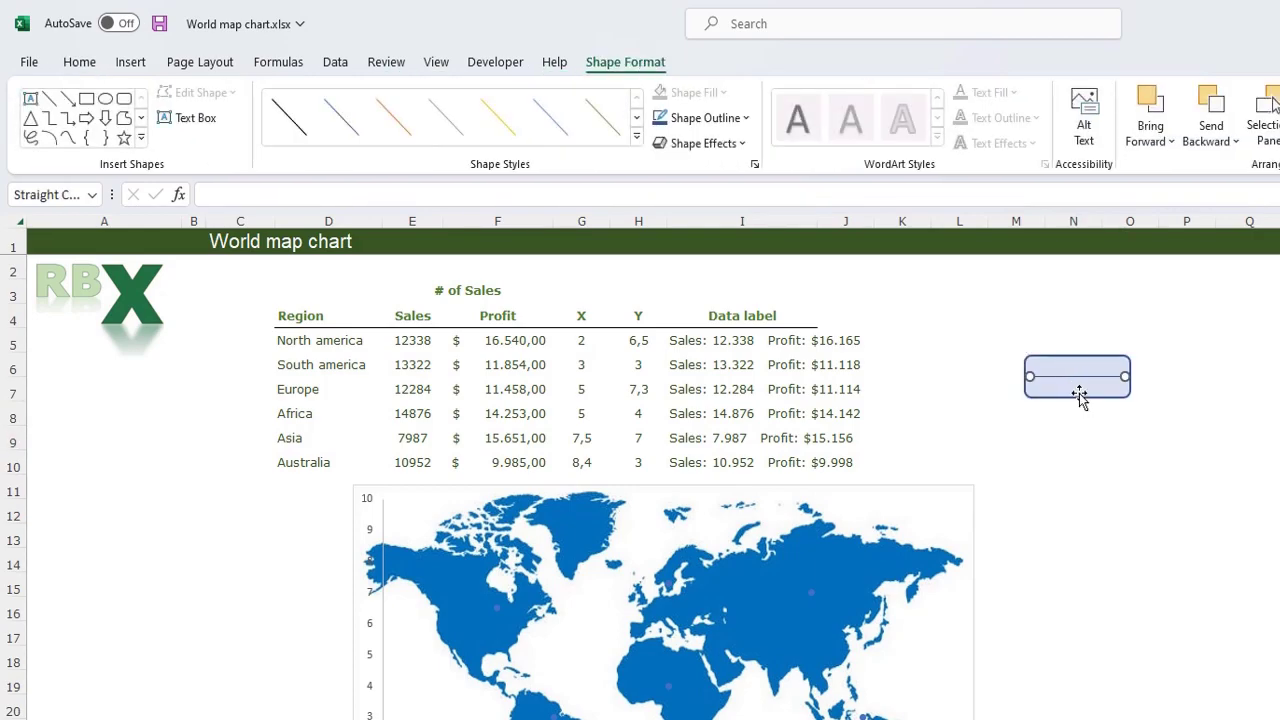
{"action": "left_click", "coordinate": [1085, 400]}
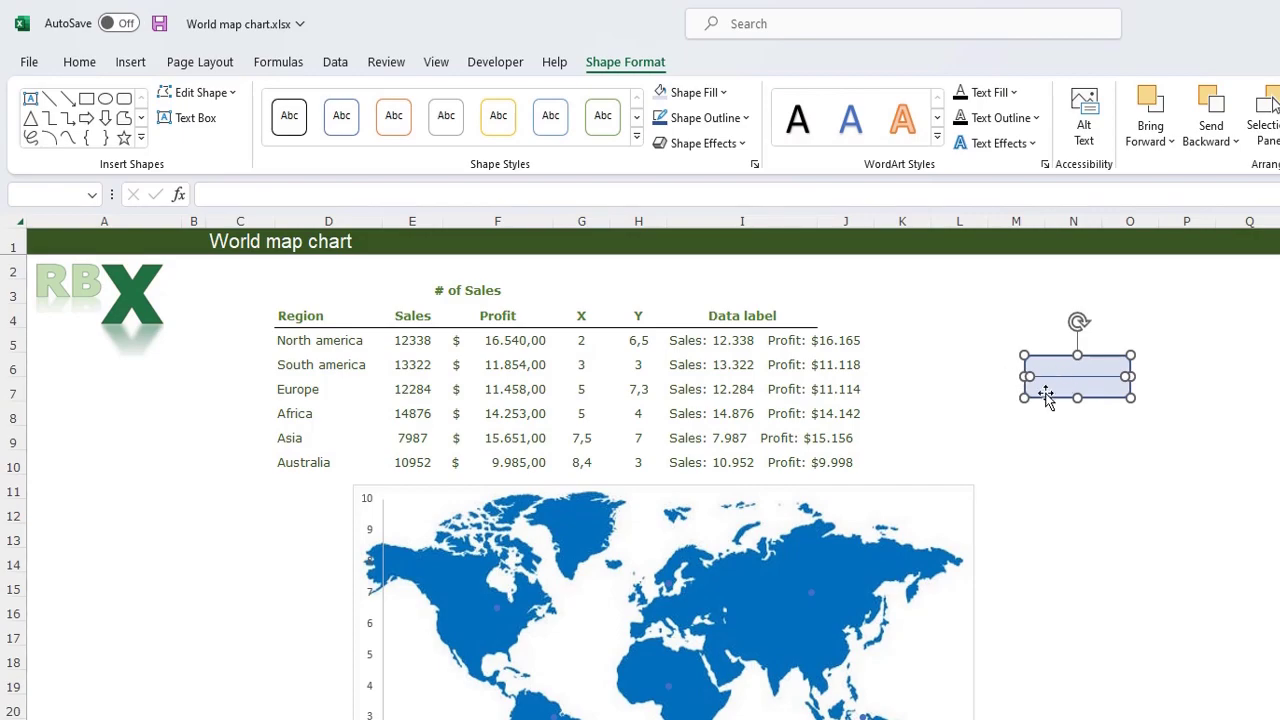
{"action": "key", "text": "Escape"}
{"action": "left_click", "coordinate": [1064, 385]}
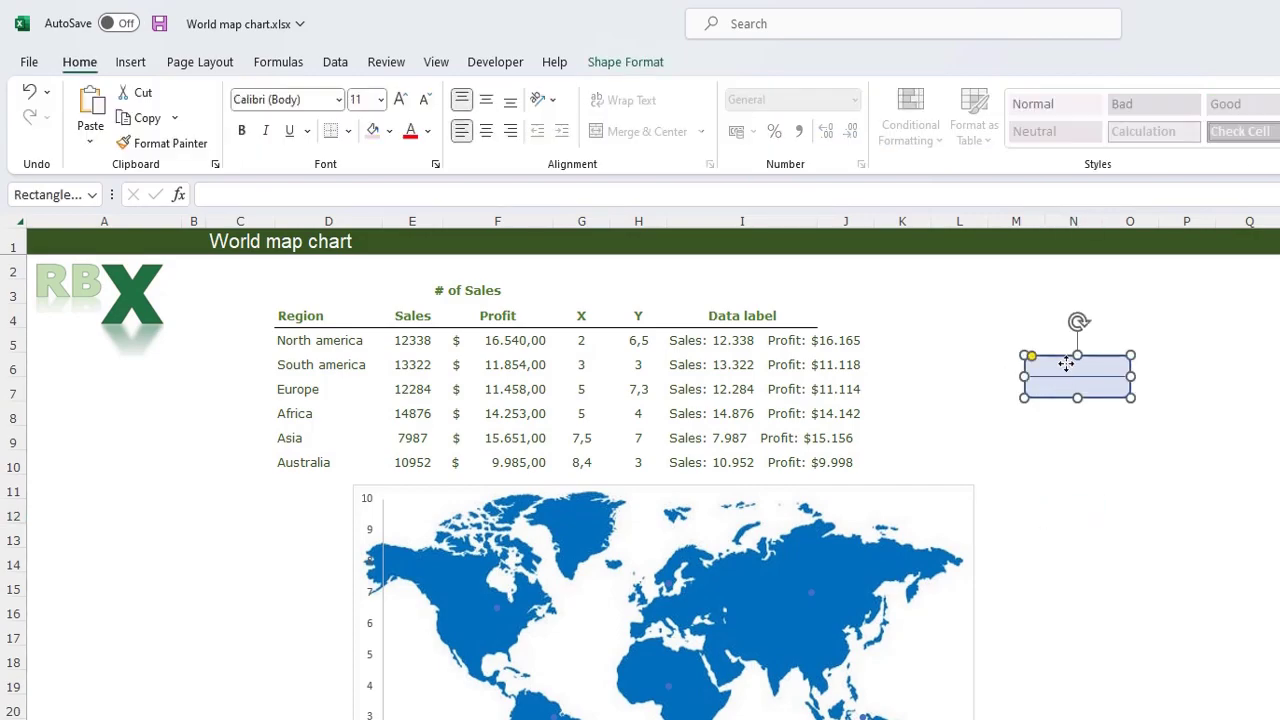
{"action": "left_click_drag", "start_coordinate": [1033, 358], "coordinate": [1038, 362]}
{"action": "left_click", "coordinate": [1075, 453]}
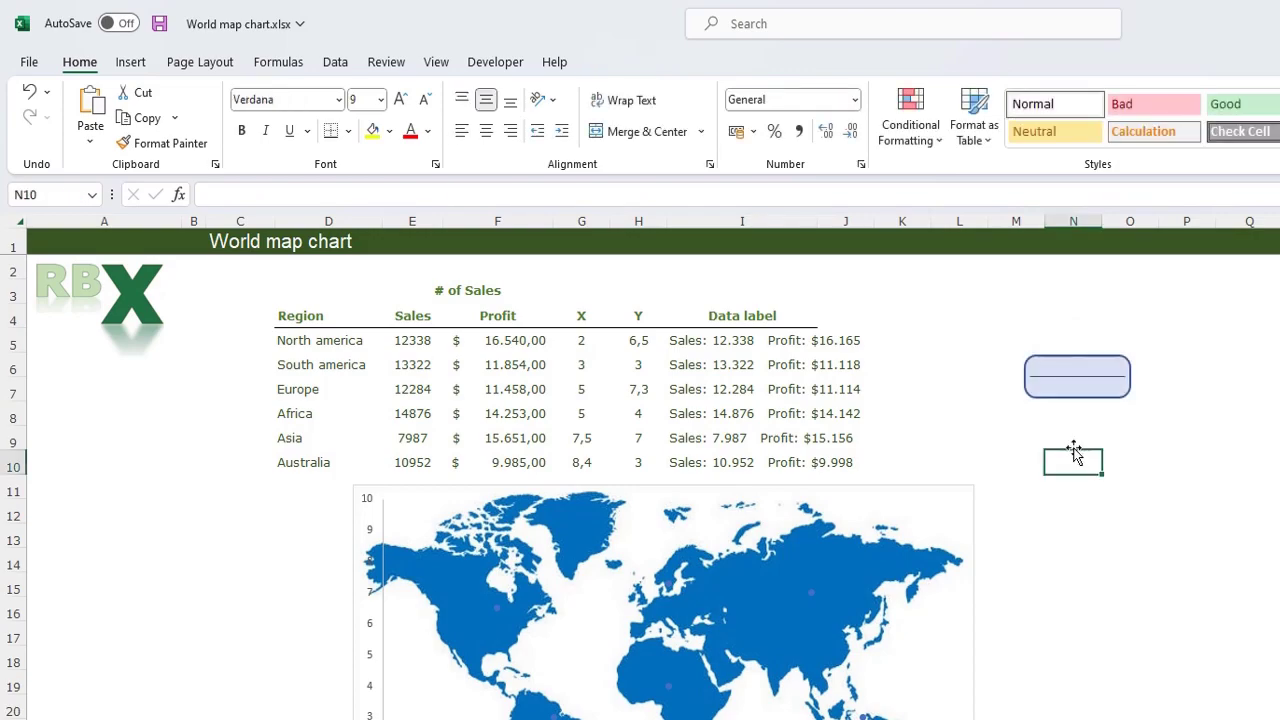
- Select both the line and rounded rectangle and bring up the Group options
{"action": "left_click", "coordinate": [1075, 376]}
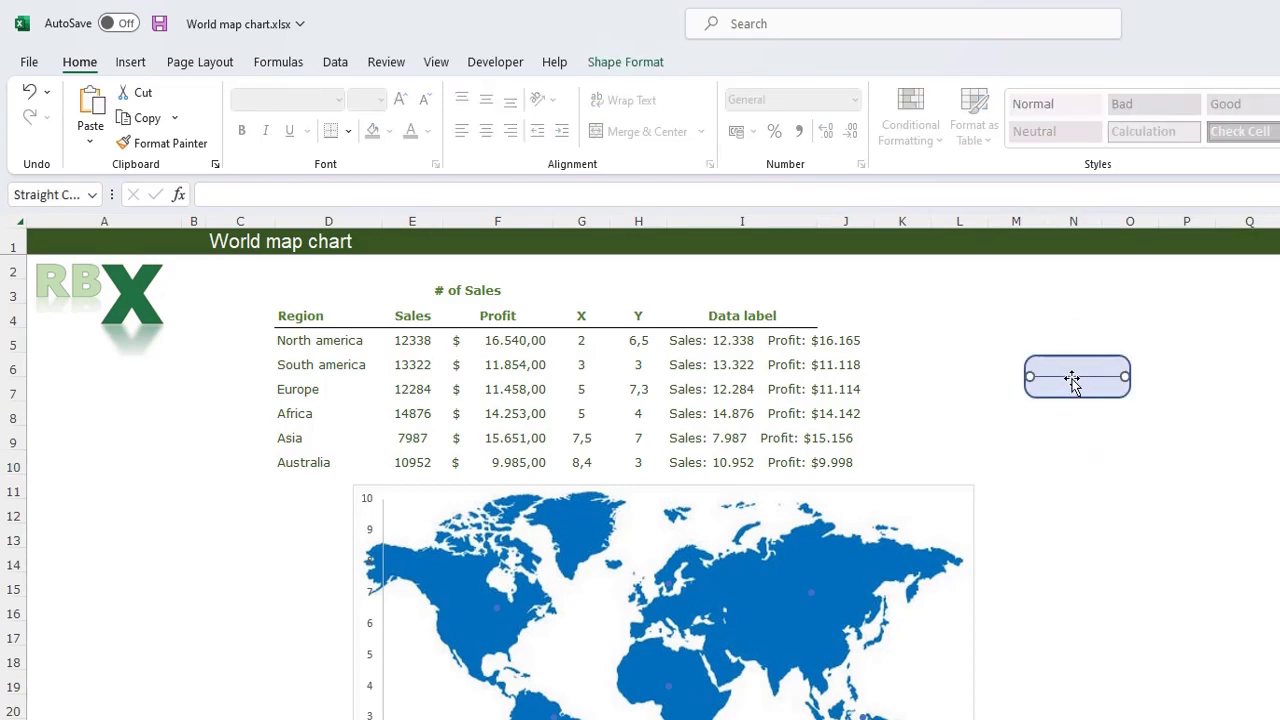
{"action": "left_click", "coordinate": [1118, 394], "text": "shift"}
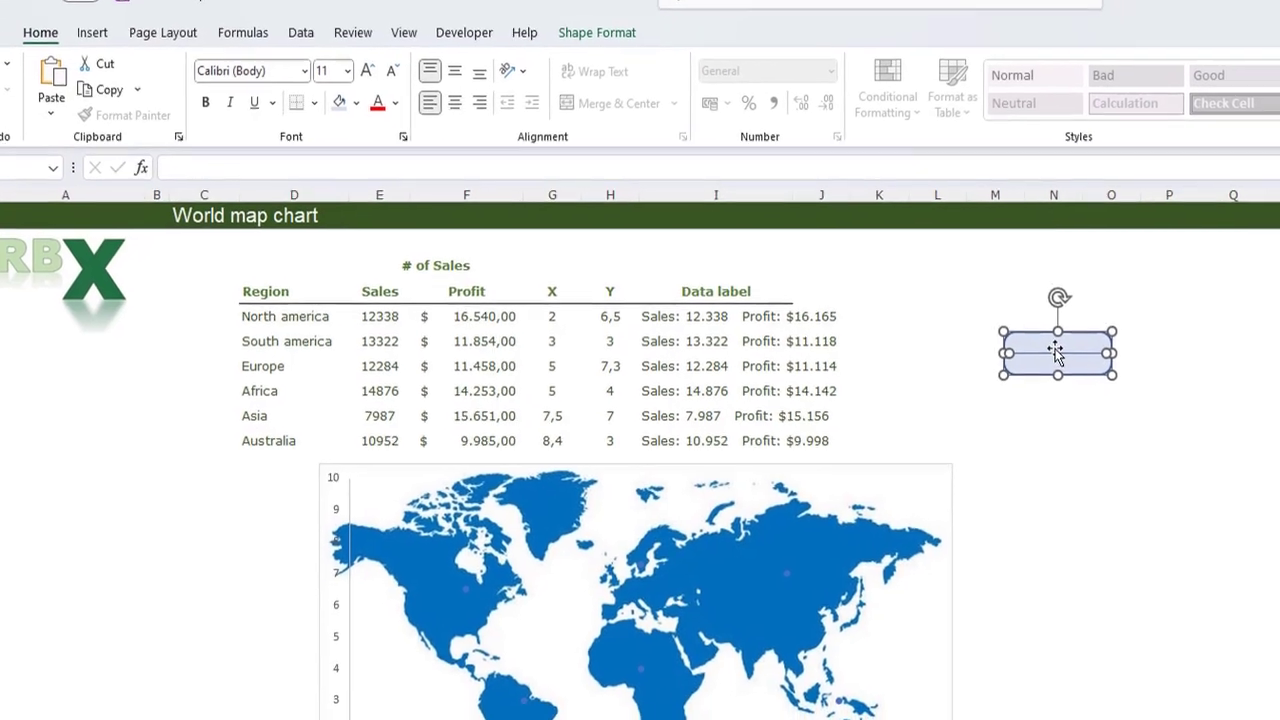
{"action": "right_click", "coordinate": [1076, 376]}
{"action": "mouse_move", "coordinate": [1089, 357]}
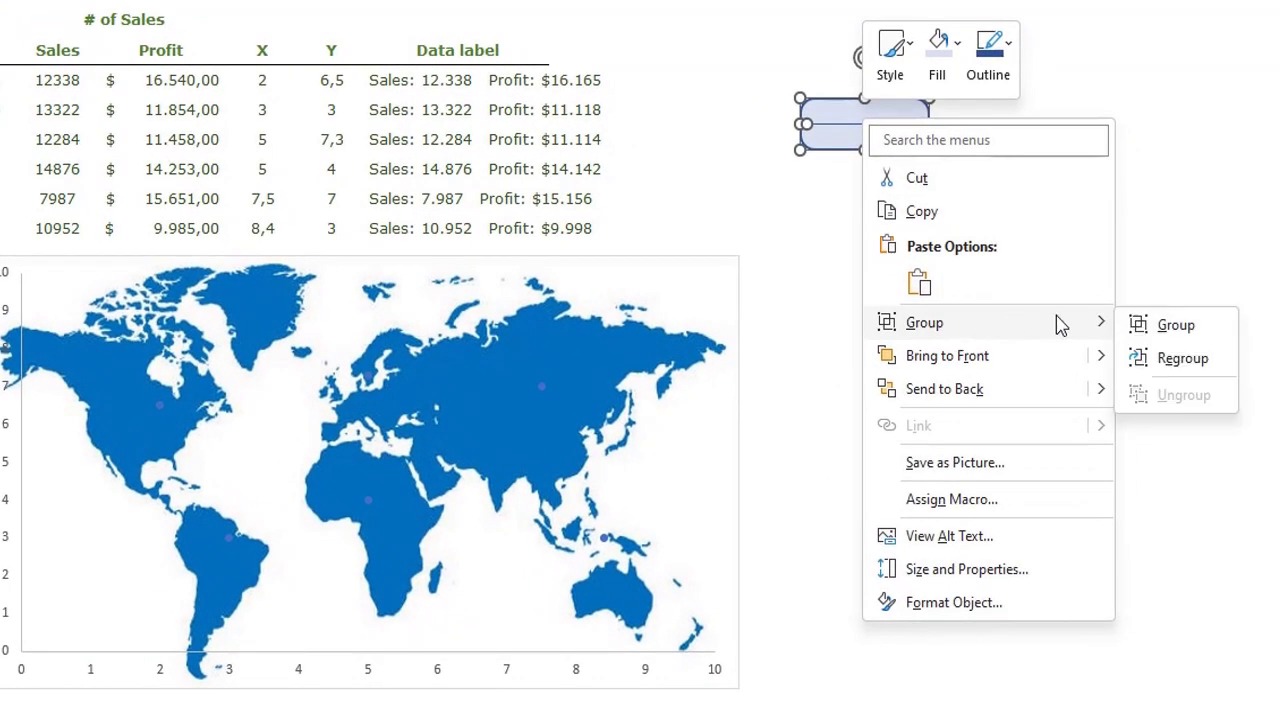